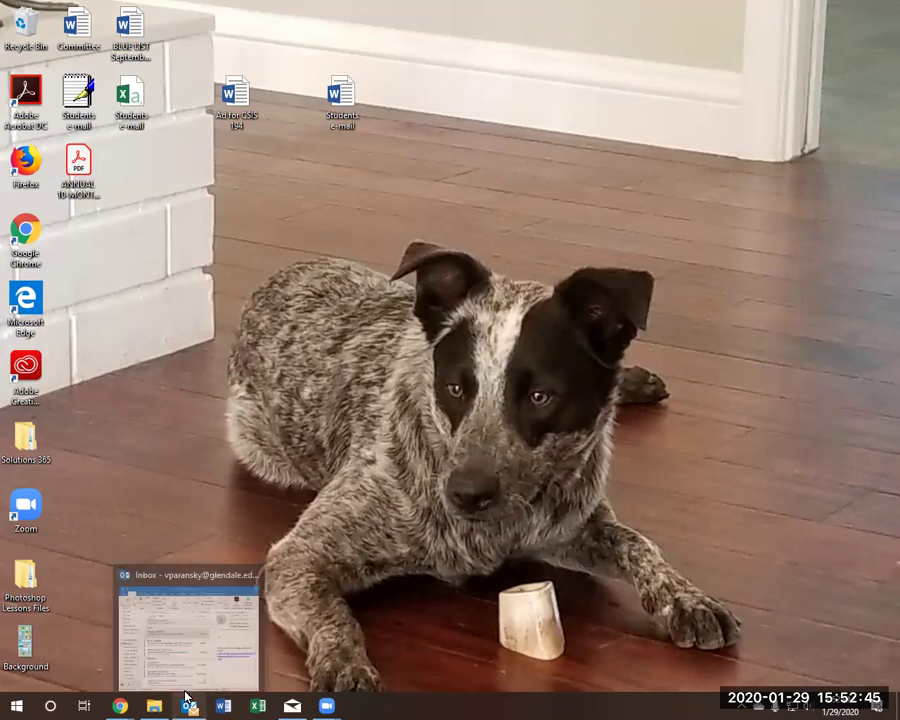
Launch Adobe Photoshop 2020 from the Start menu and maximize its window
mouse_move(155, 706)
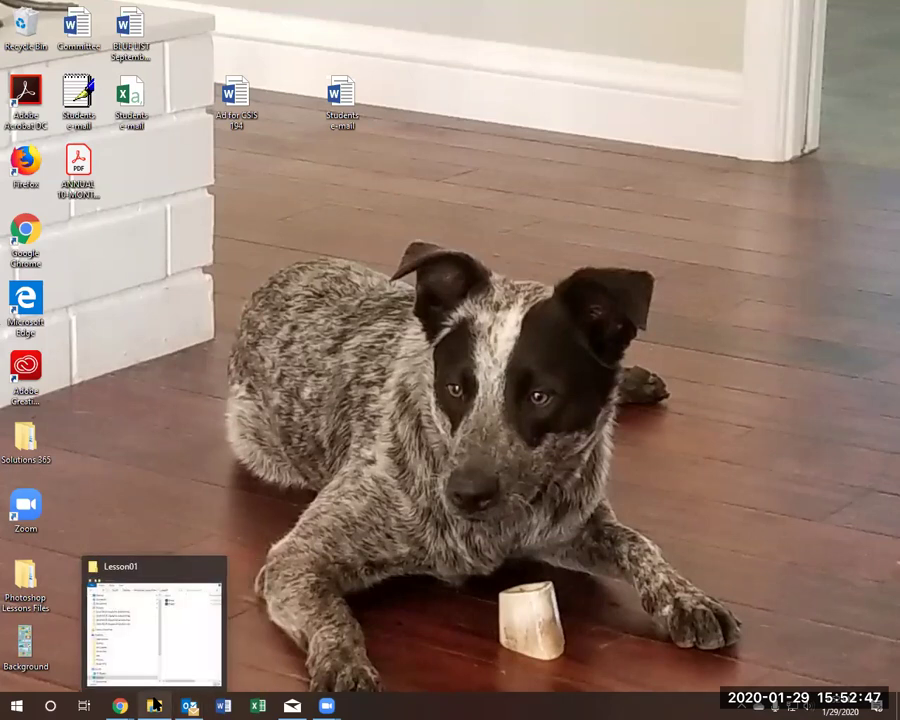
left_click(16, 705)
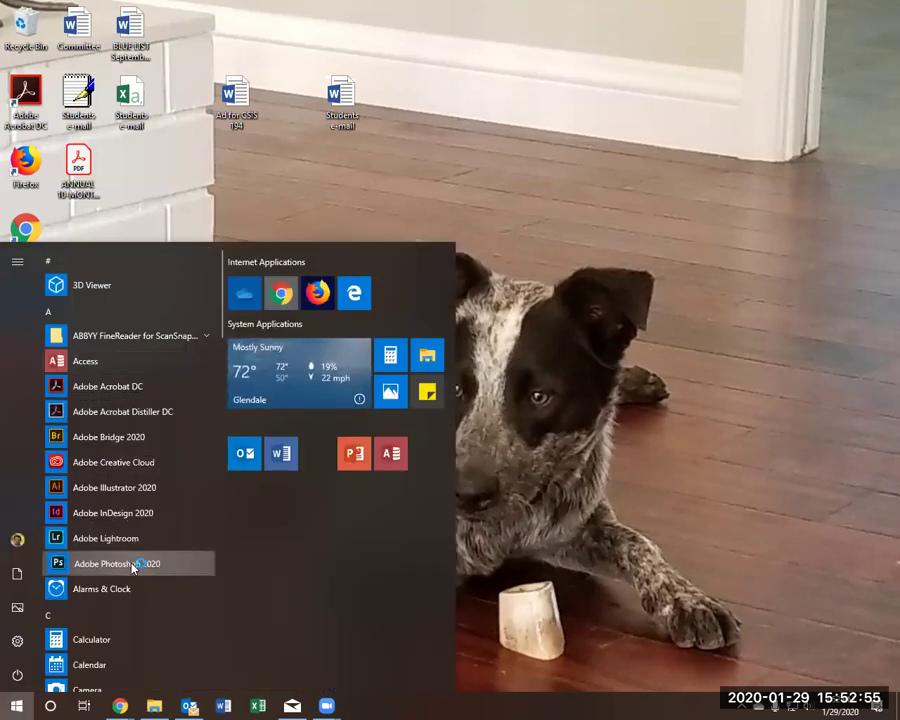
left_click(133, 564)
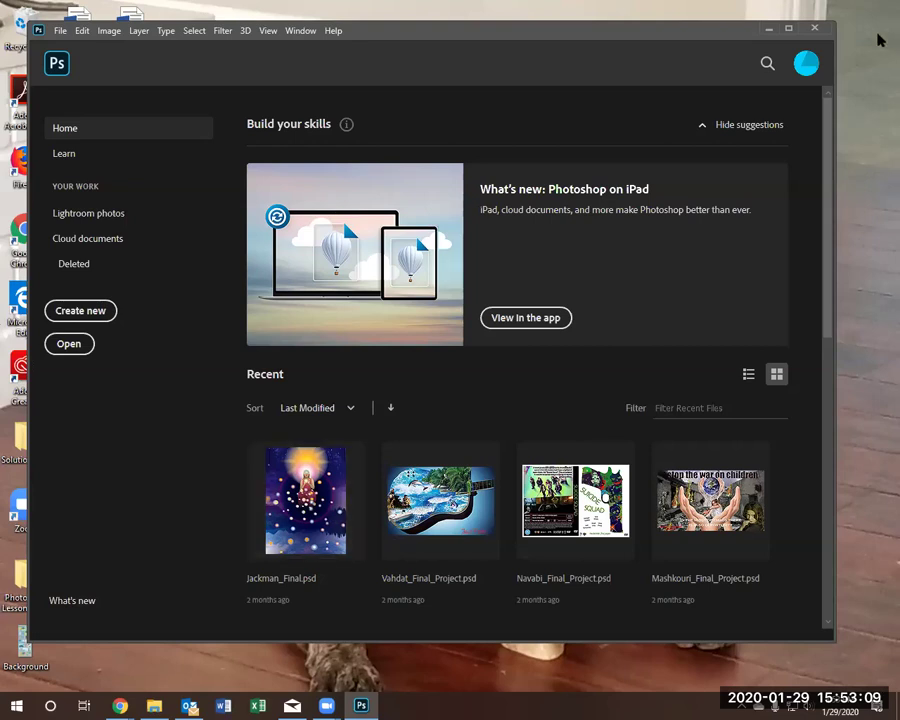
left_click(787, 30)
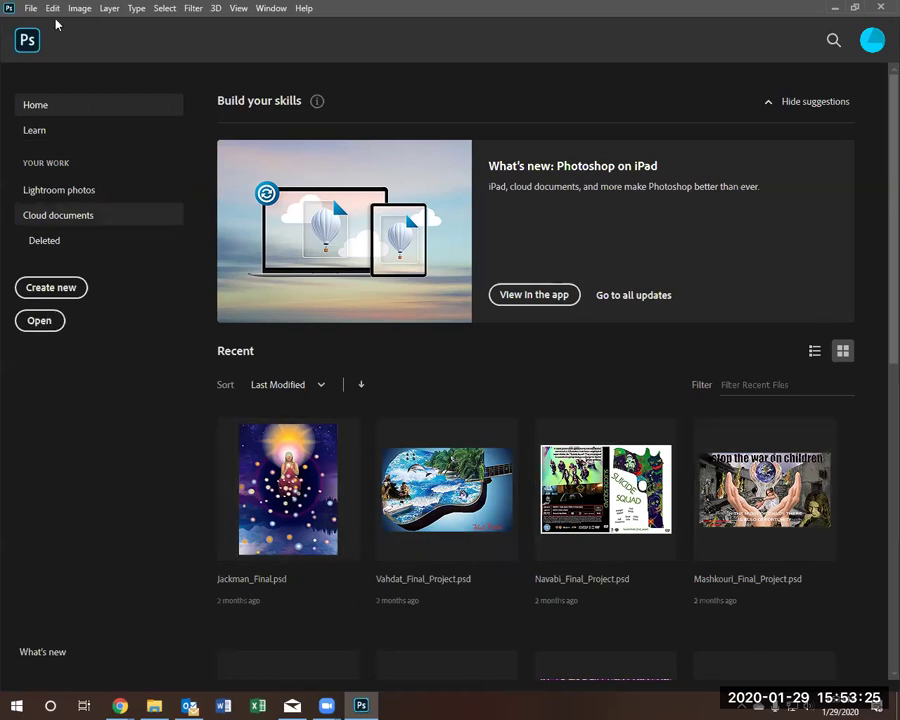
Open 01Start.psd from Desktop > Photoshop Lessons Files > Lesson01
left_click(30, 8)
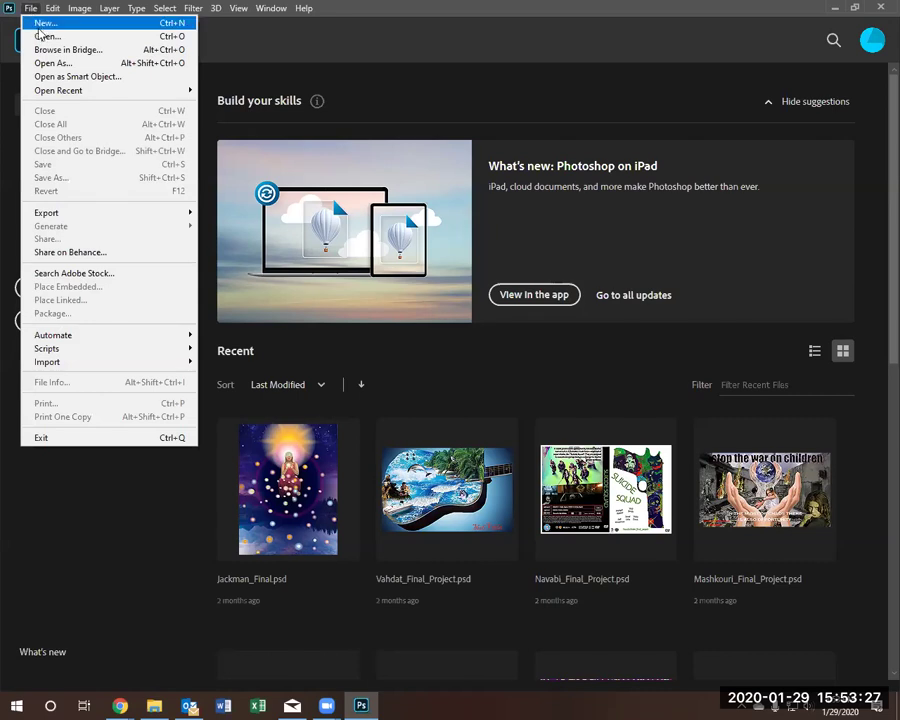
left_click(46, 37)
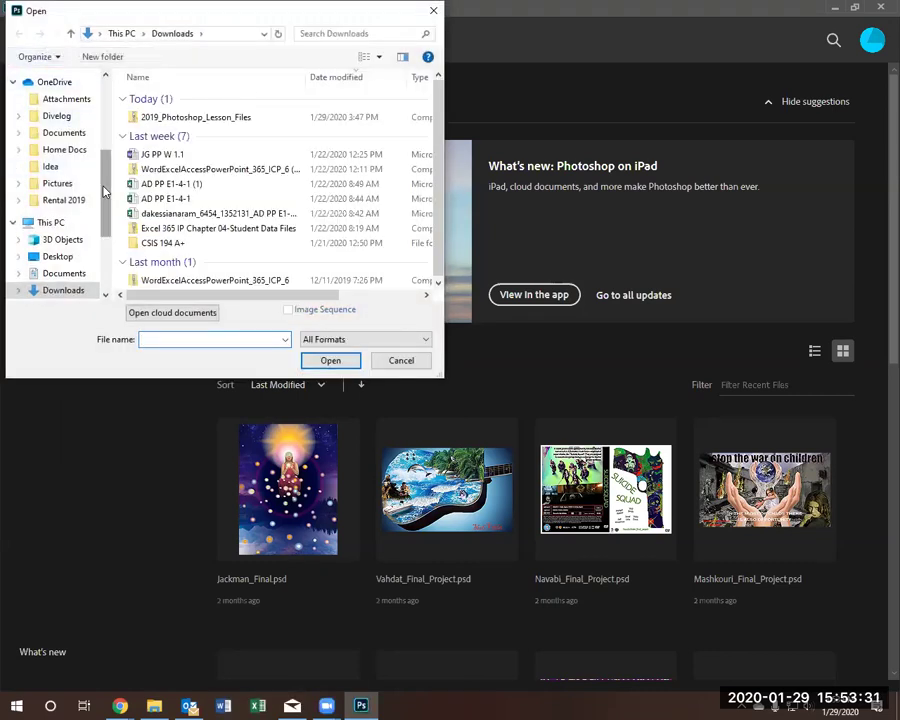
scroll(91, 175, "up", 5)
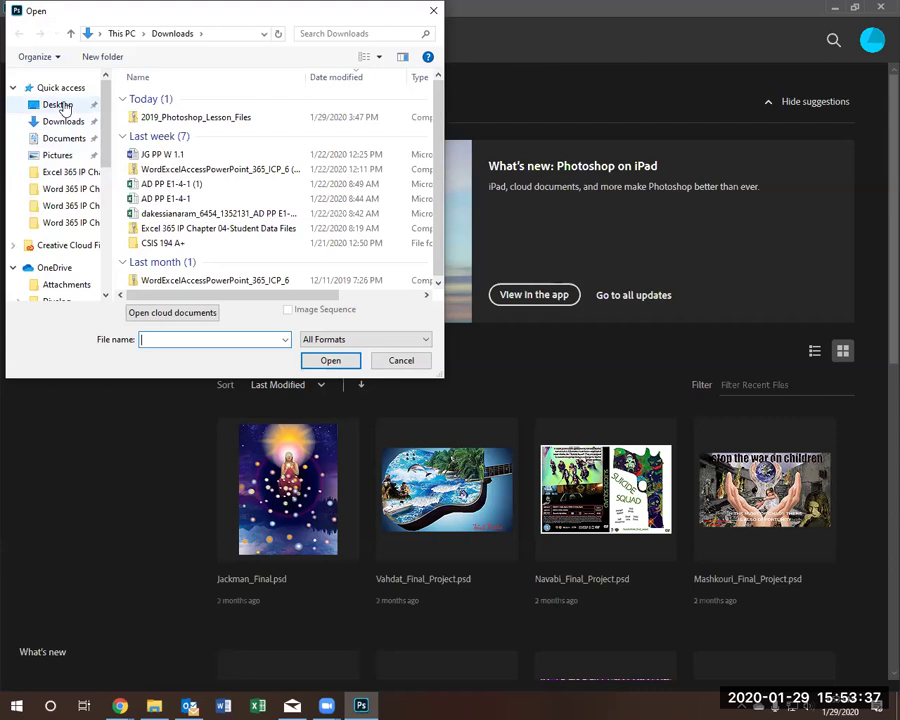
left_click(60, 105)
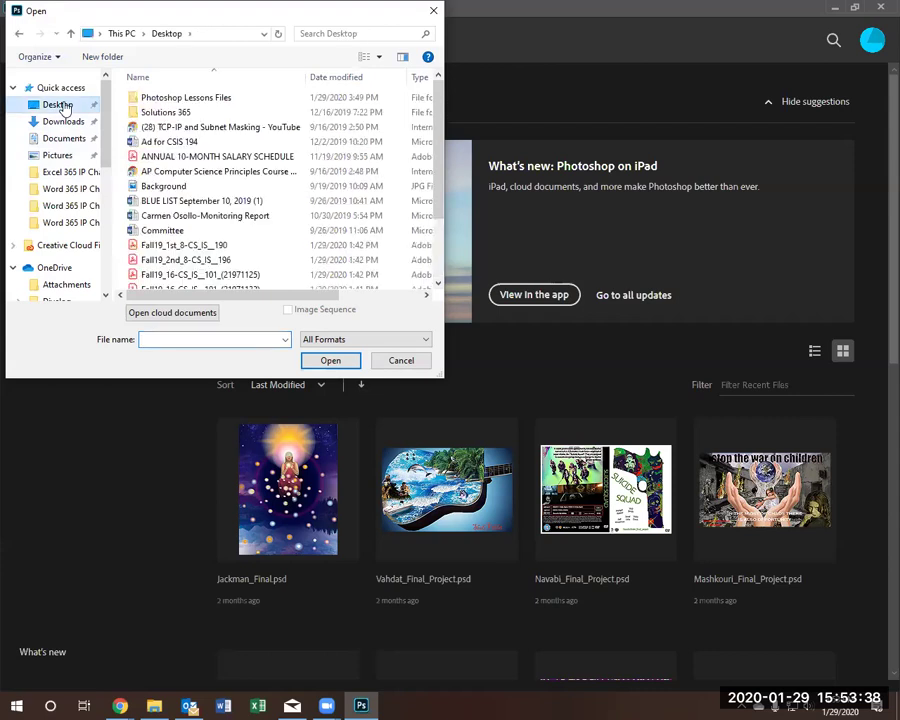
left_click(160, 100)
double_click(160, 100)
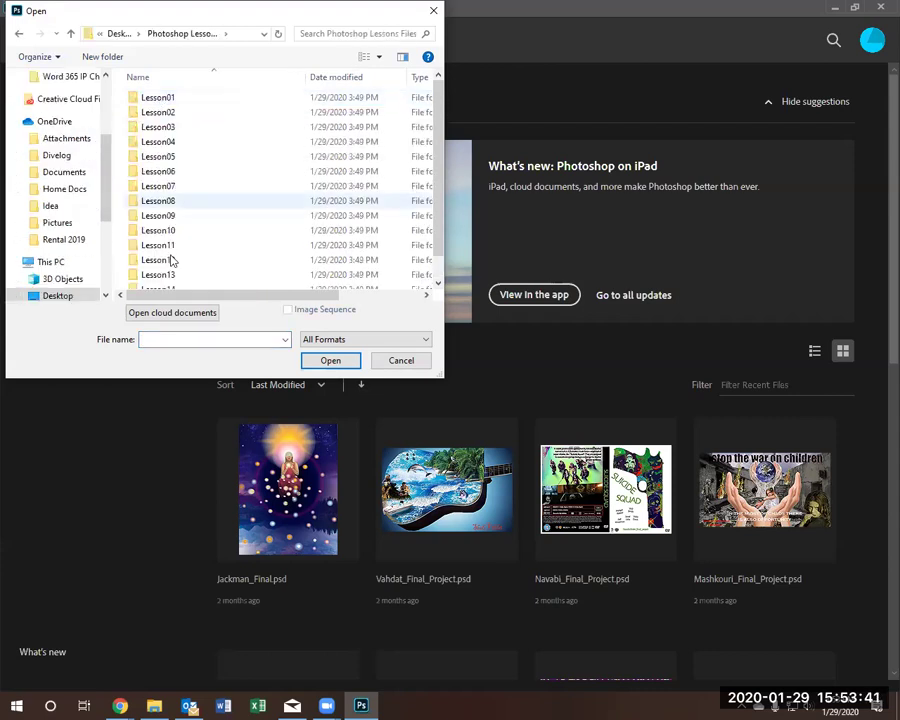
double_click(158, 100)
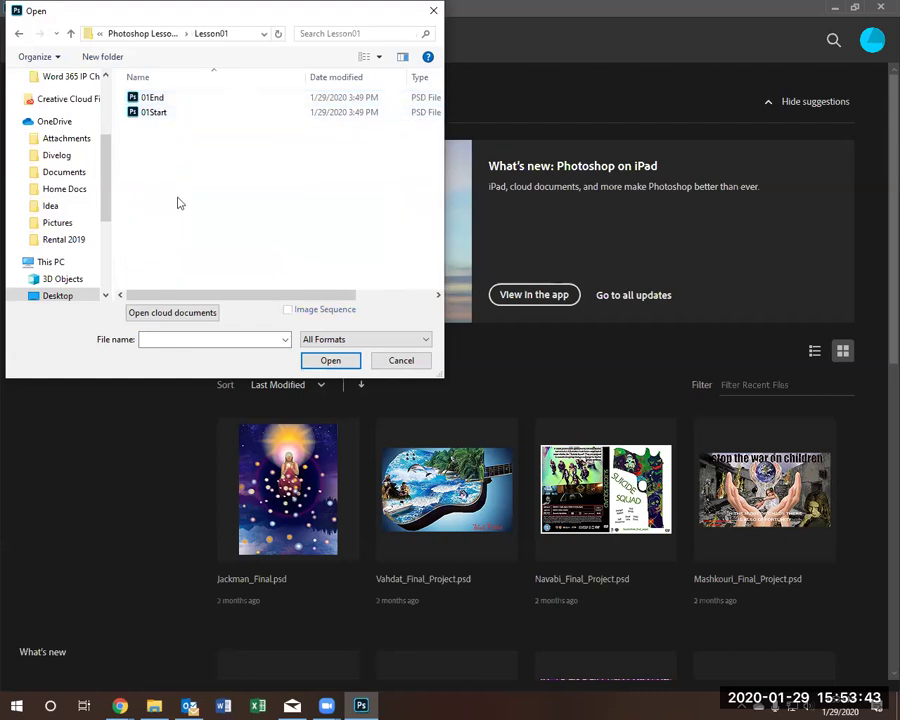
double_click(155, 112)
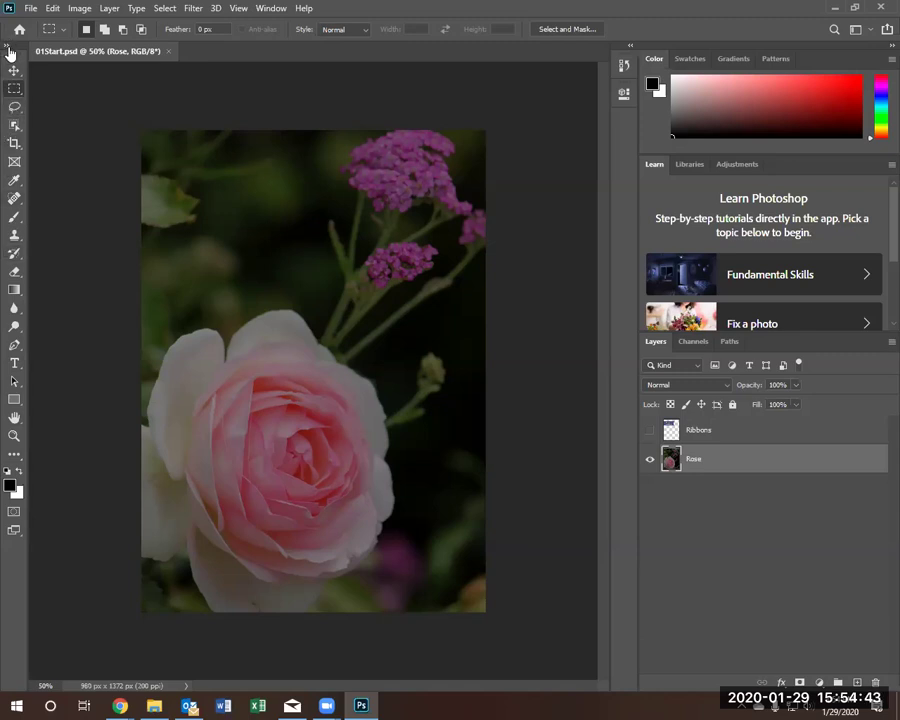
left_click(6, 47)
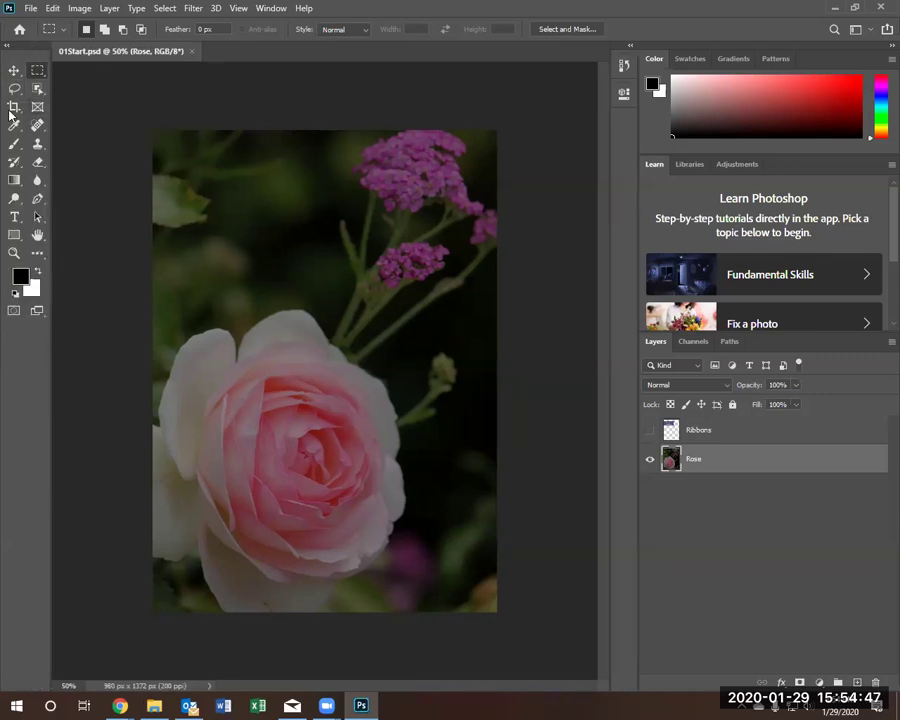
left_click(6, 46)
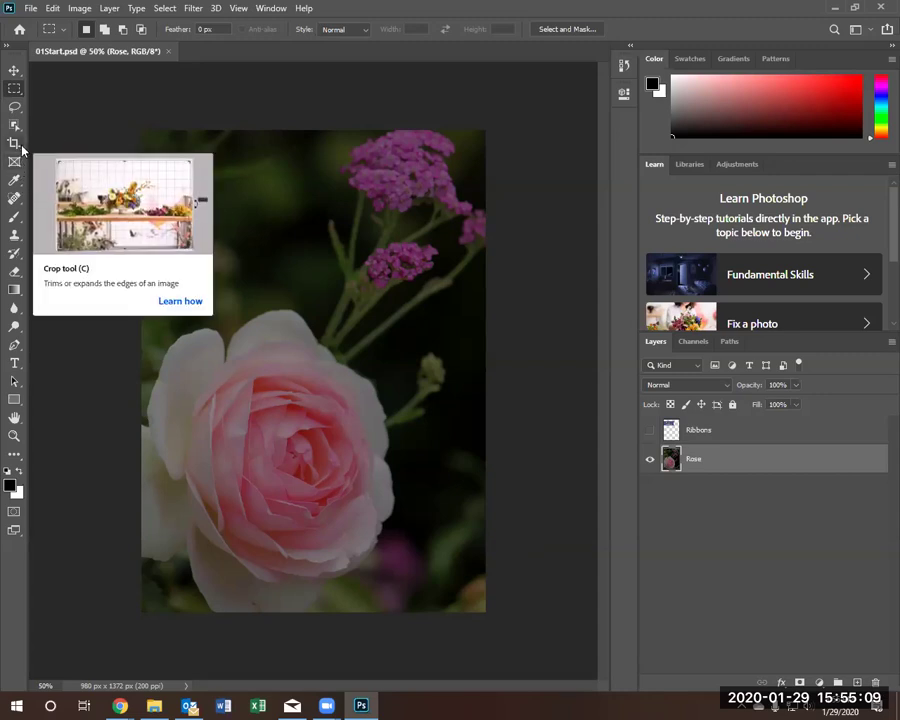
Try the Crop tool and its flyout alternatives, then the Move tool
left_click(21, 147)
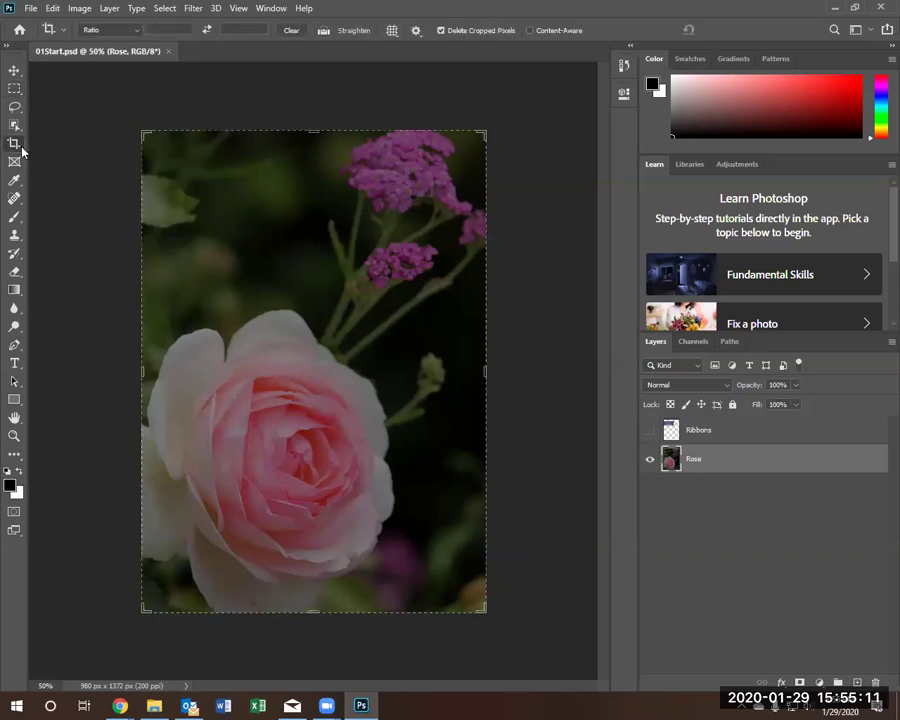
right_click(22, 147)
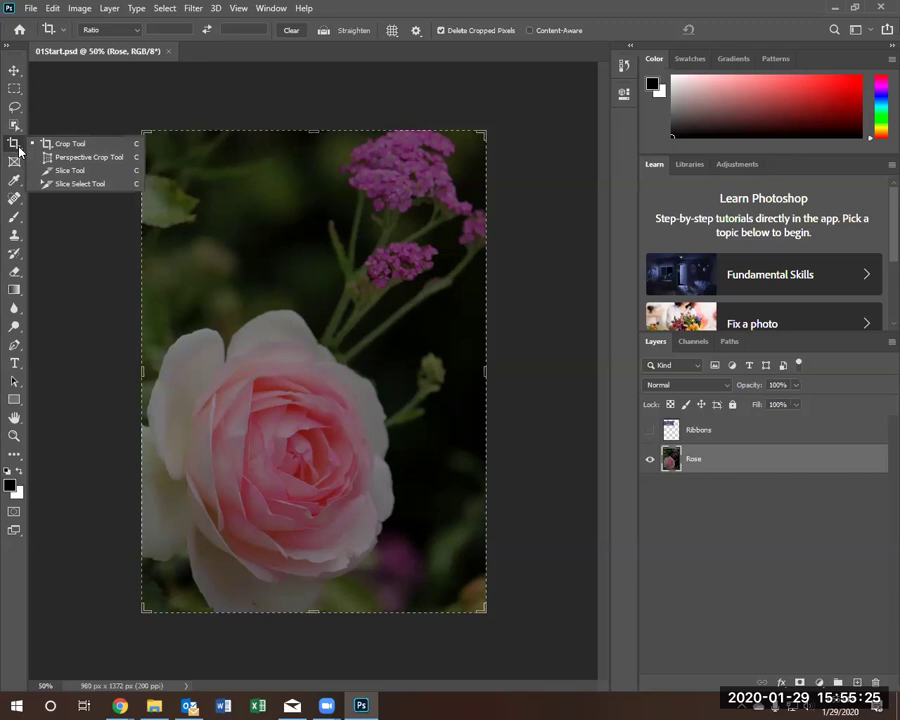
left_click(22, 150)
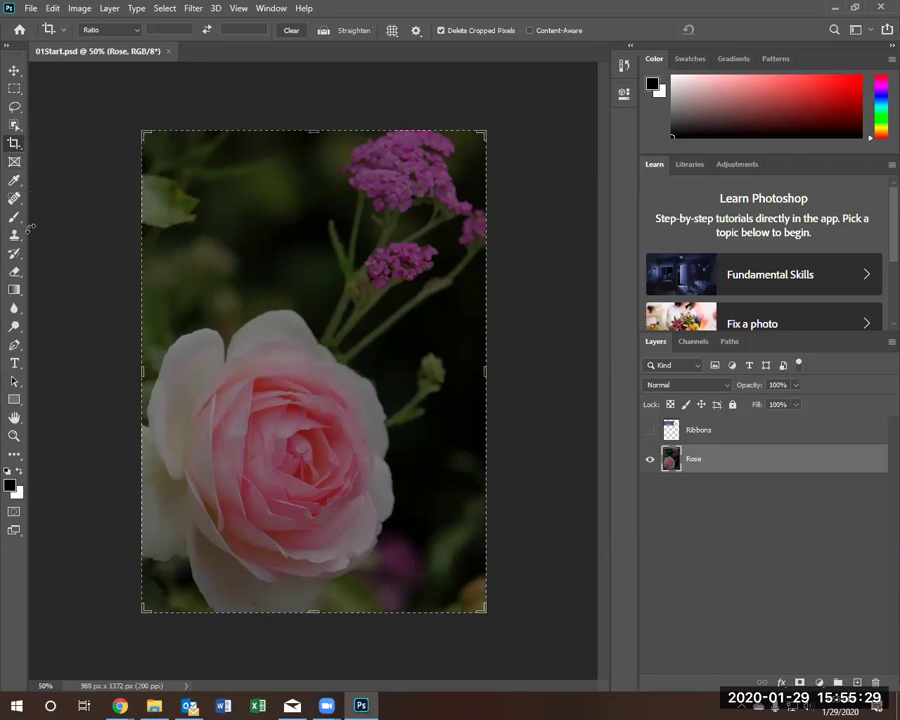
left_click(20, 77)
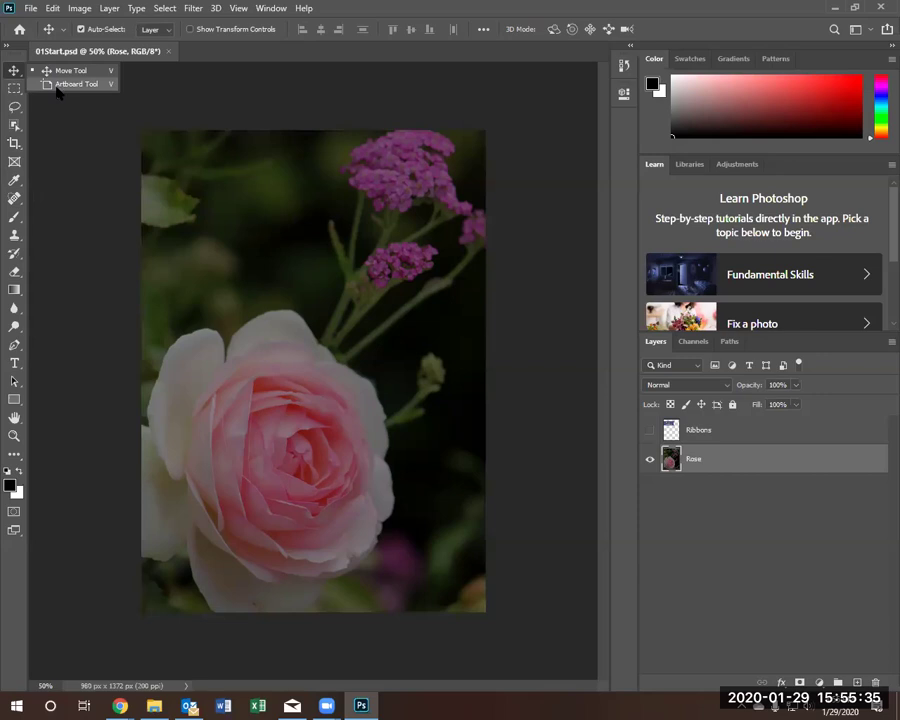
Pick the Magnetic Lasso, then switch back to the plain Lasso Tool
left_click(21, 112)
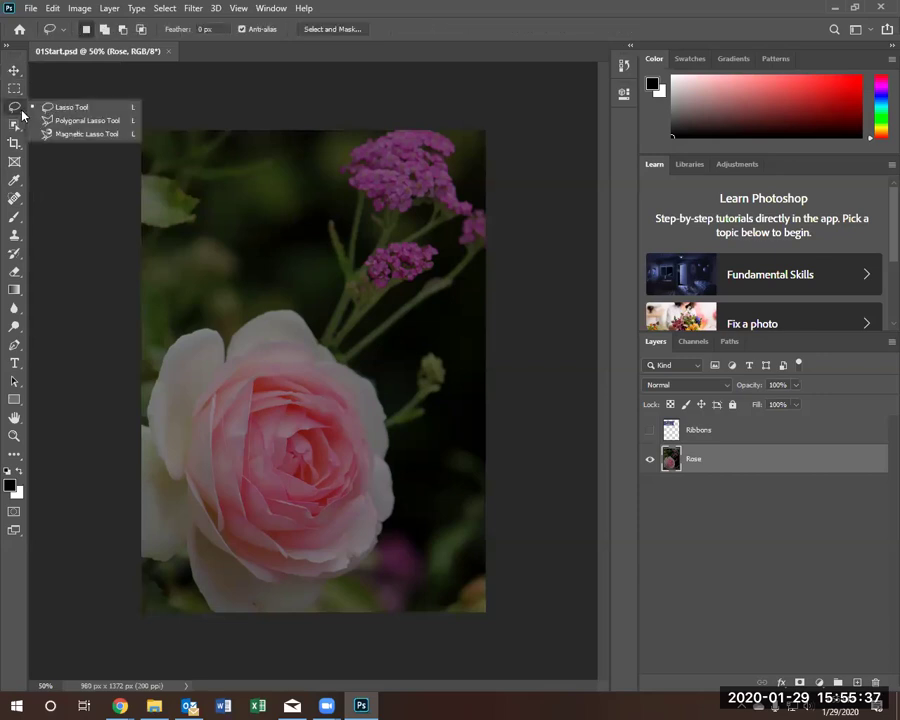
left_click(75, 136)
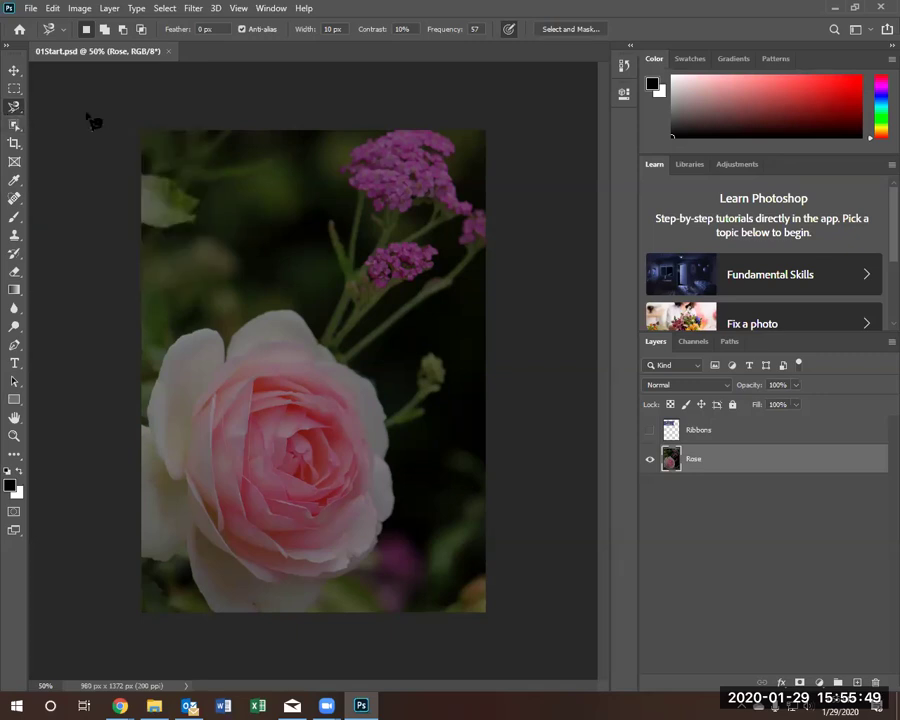
right_click(16, 108)
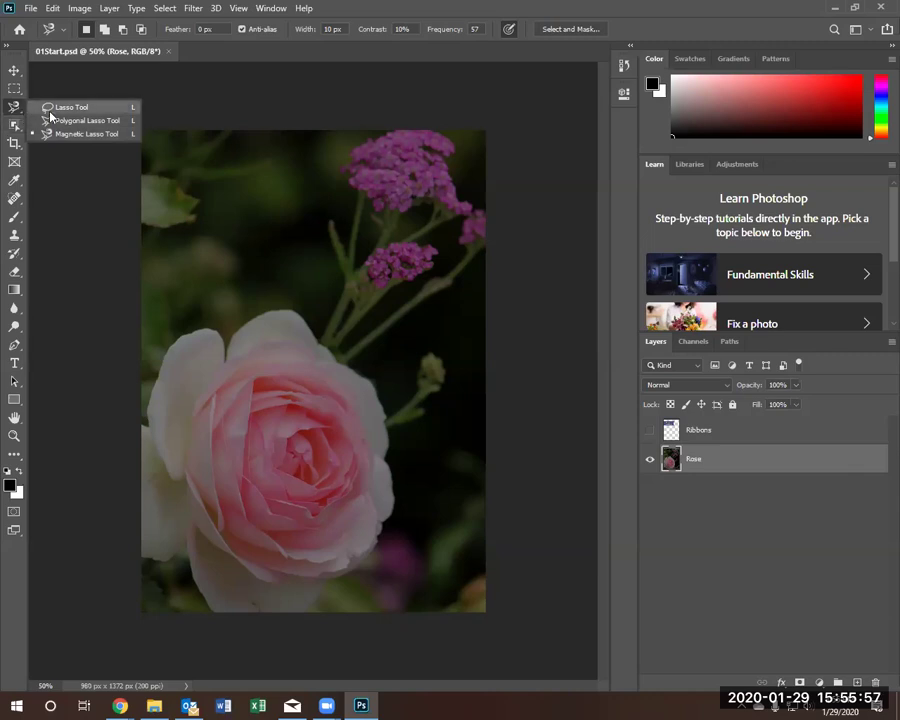
left_click(55, 107)
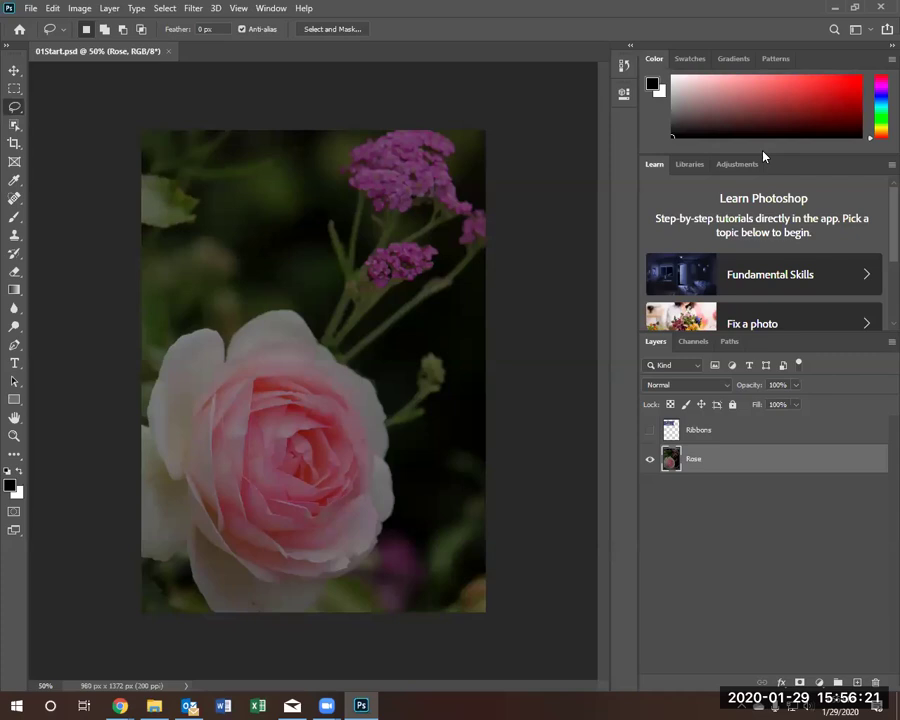
left_click(687, 60)
left_click(737, 62)
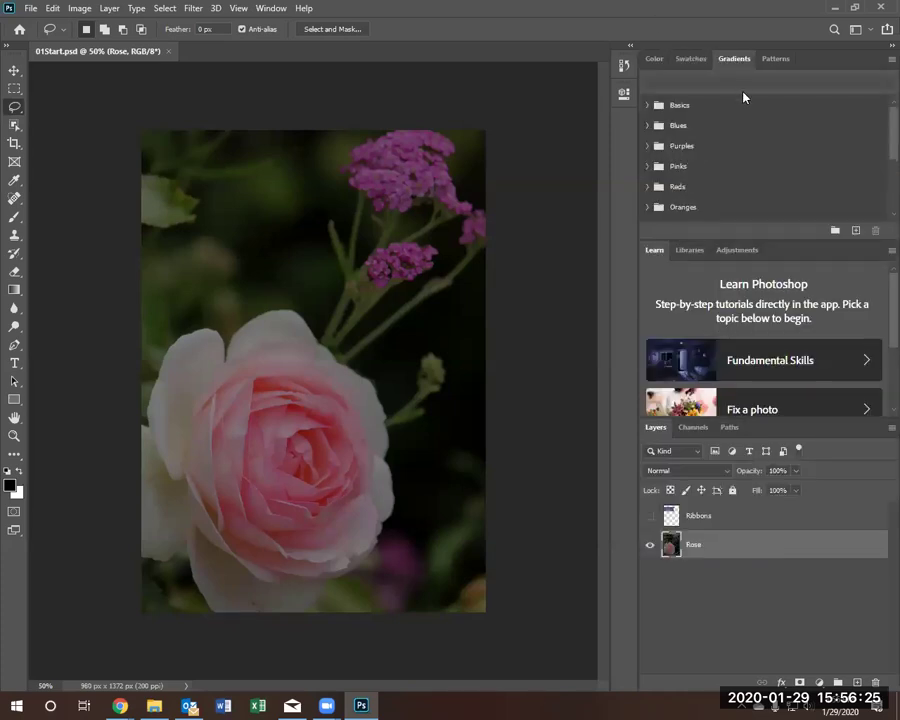
left_click(773, 61)
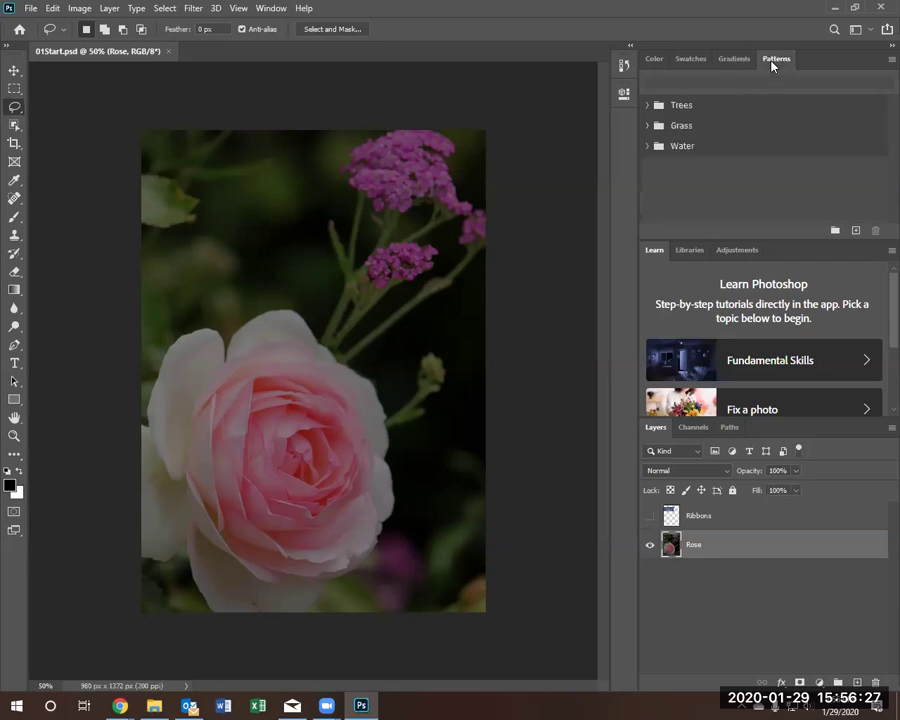
left_click(656, 62)
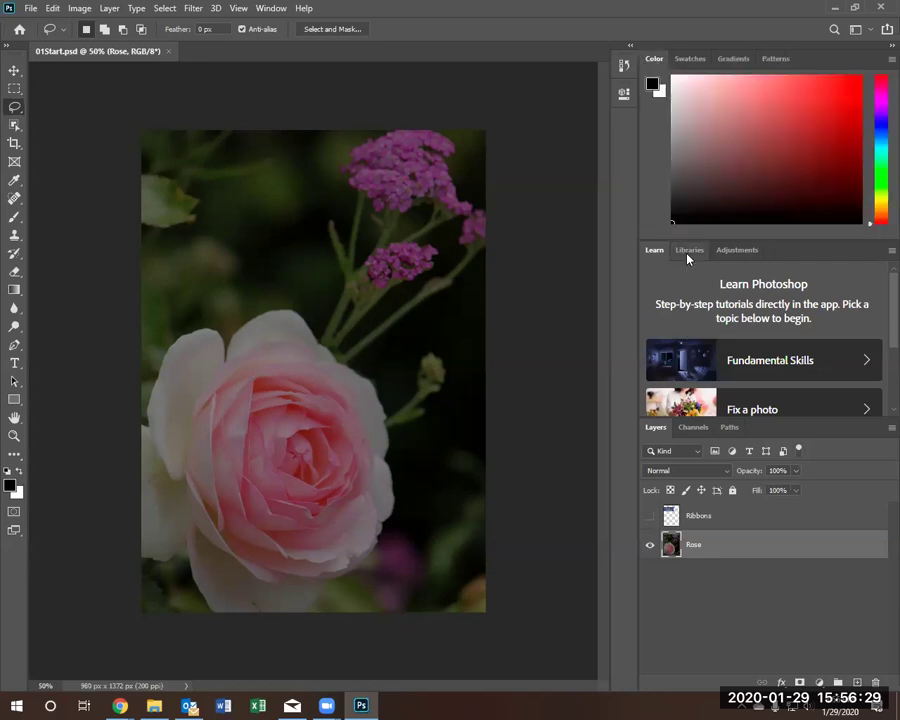
left_click(689, 251)
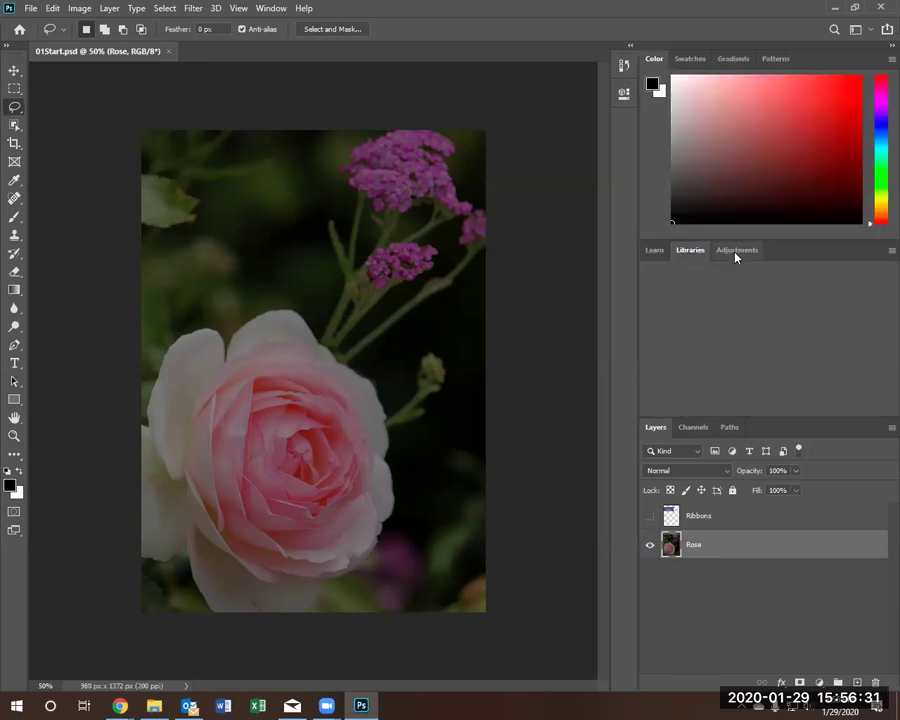
left_click(738, 252)
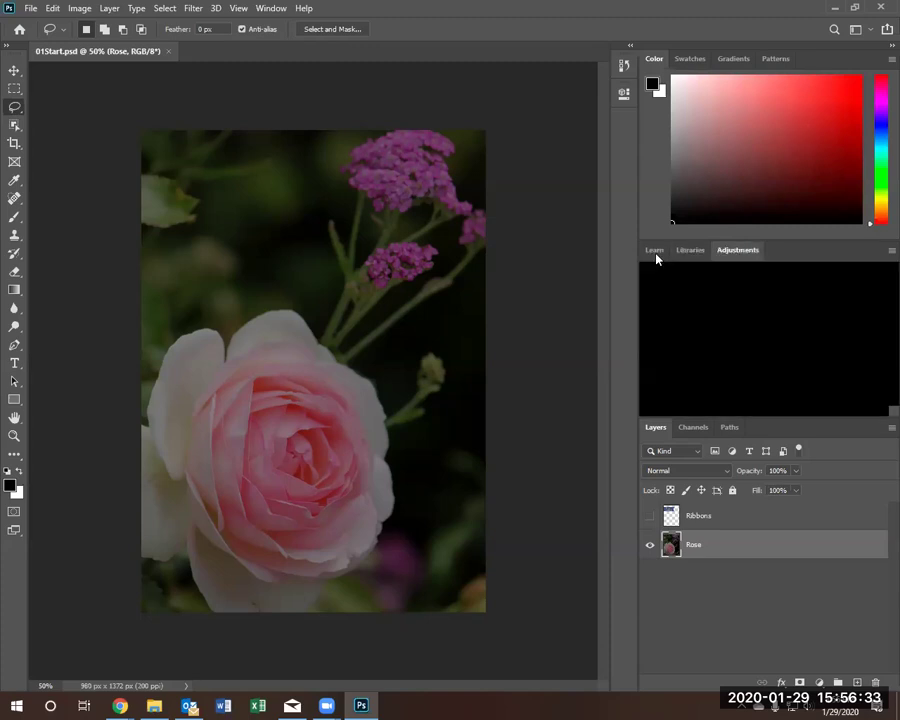
left_click(655, 251)
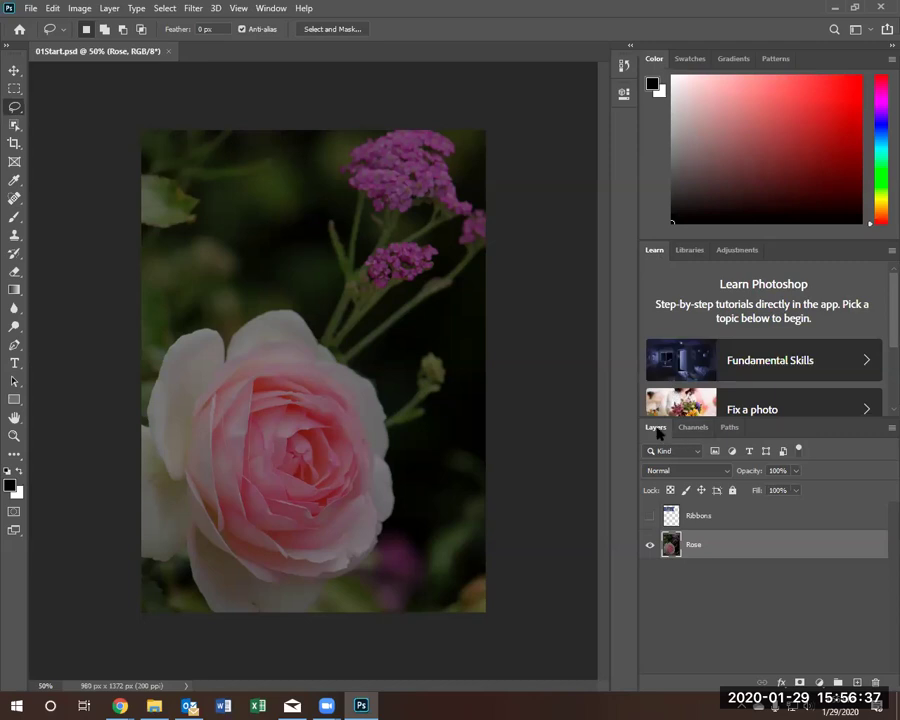
left_click(693, 428)
left_click(729, 427)
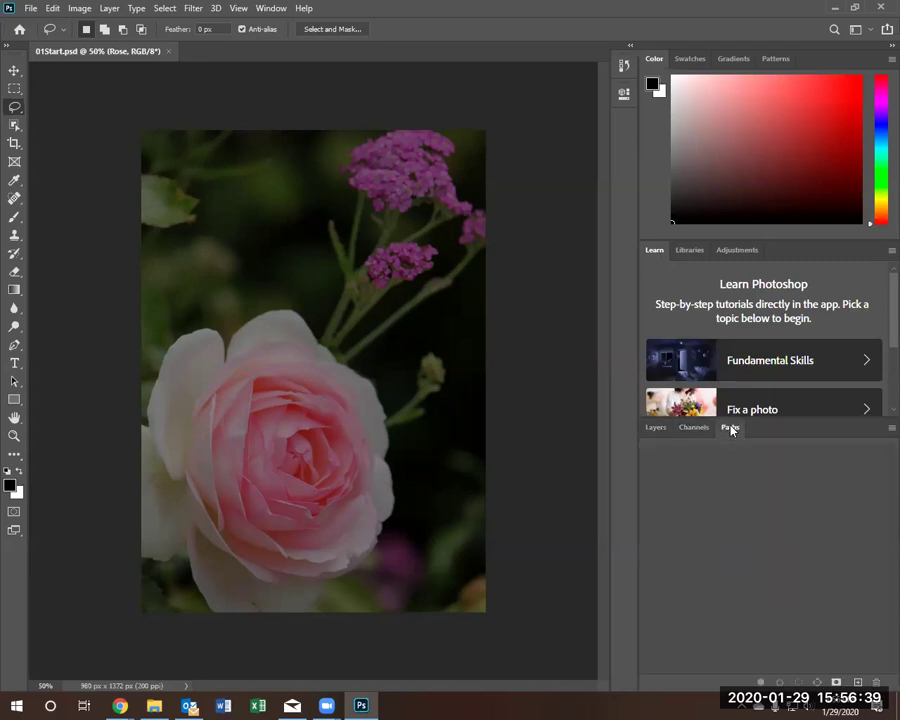
left_click(655, 427)
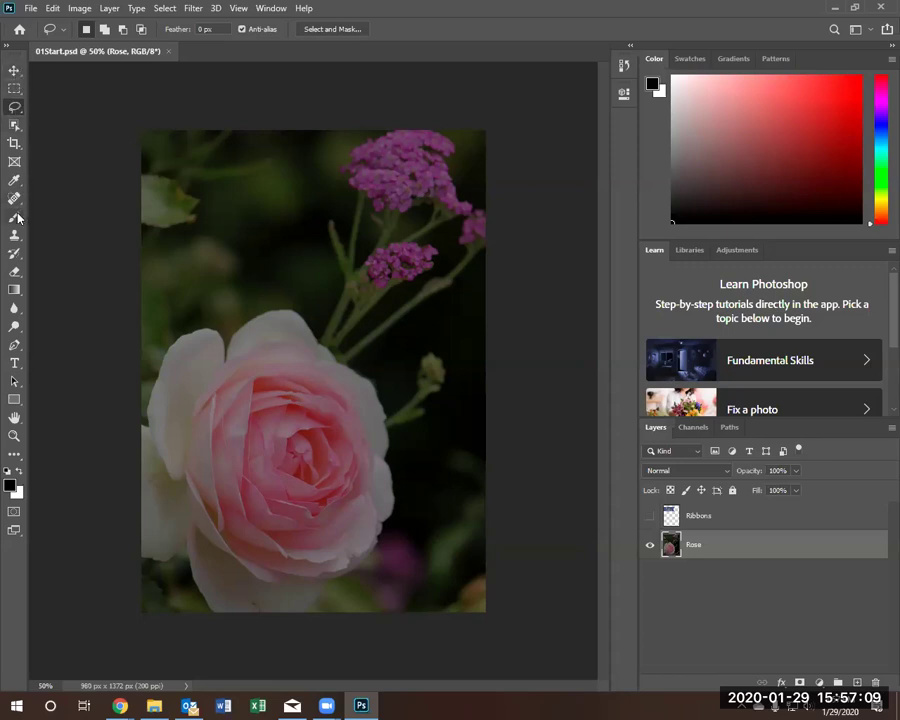
Switch to the Brush tool with B, then to the Type tool
key("b")
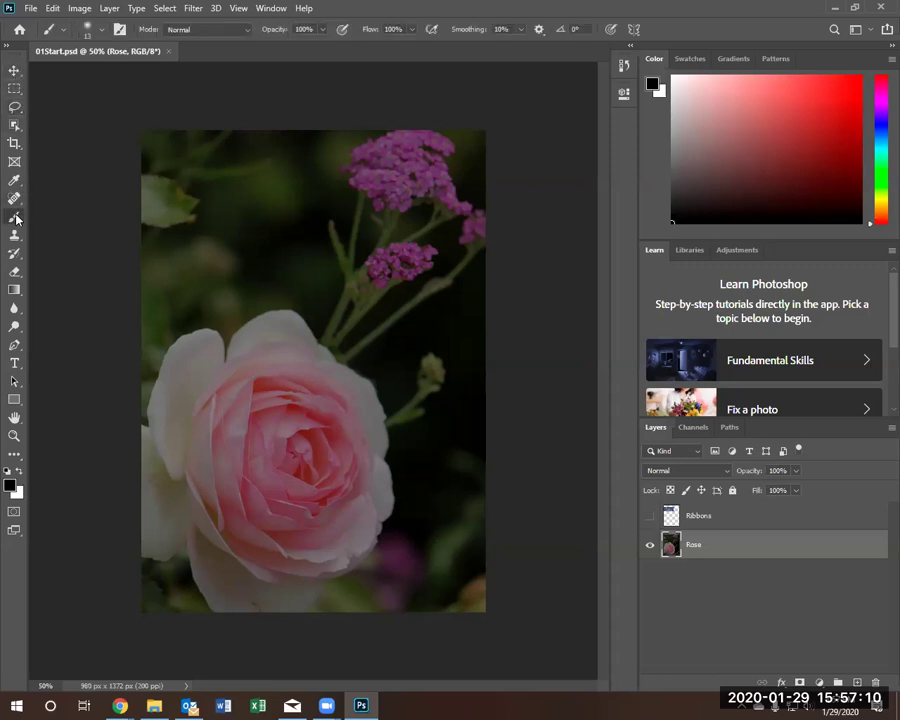
left_click(14, 362)
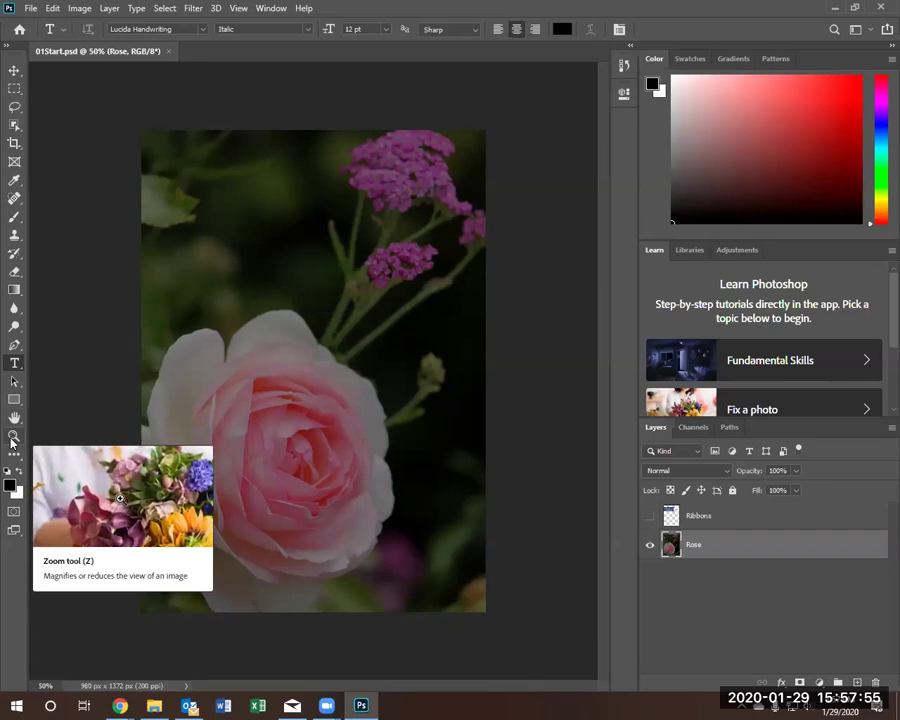
With the Zoom tool, drag marquees to magnify the rose's centre to maximum
left_click(12, 439)
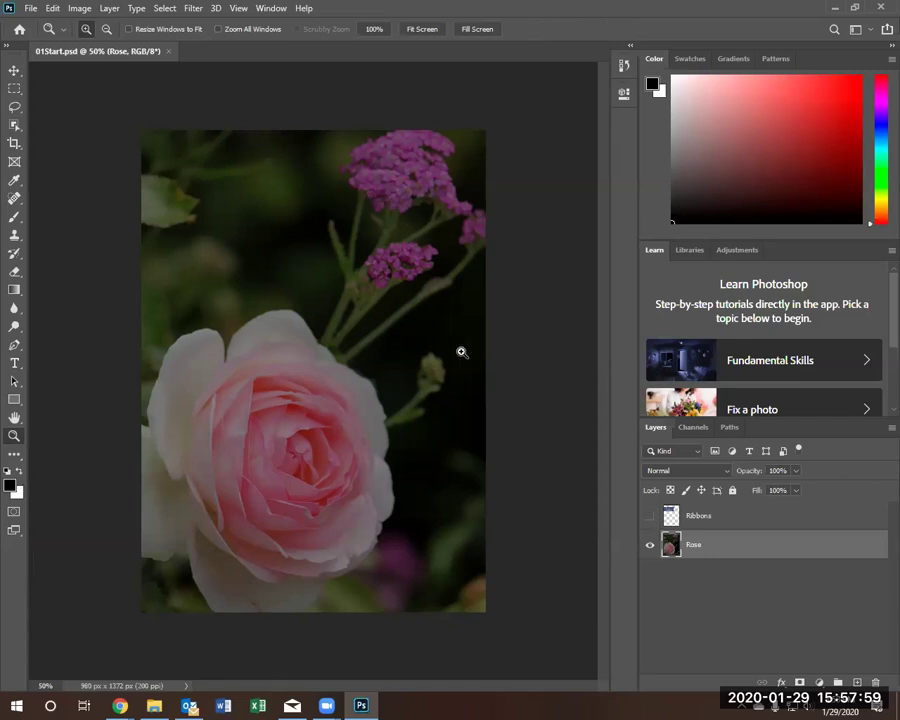
left_click_drag(151, 315, 191, 356)
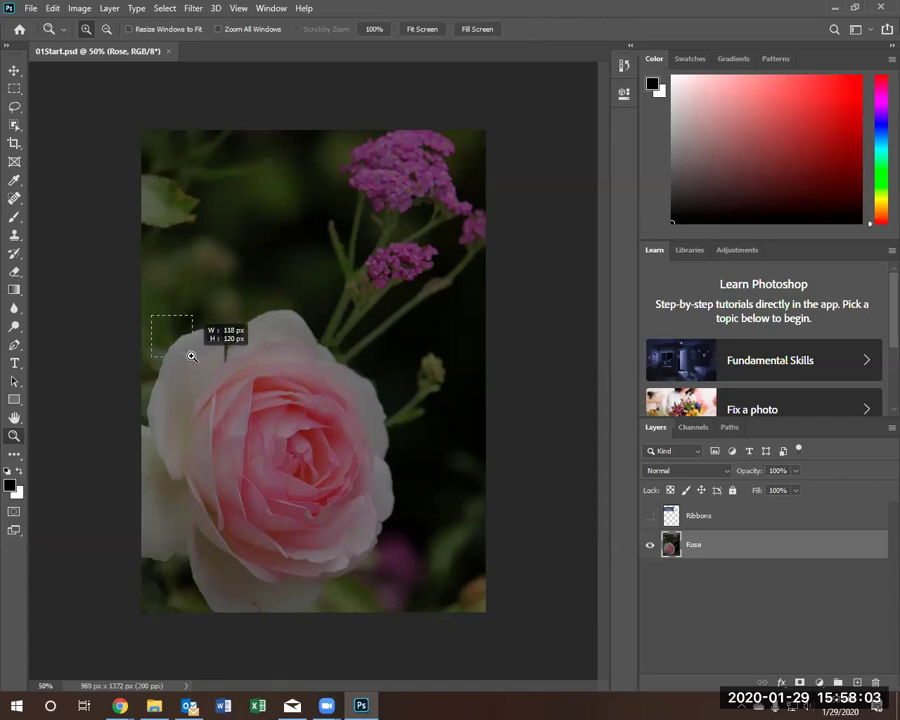
left_click_drag(191, 356, 391, 581)
left_click_drag(340, 352, 402, 421)
left_click_drag(291, 307, 370, 382)
left_click(253, 261)
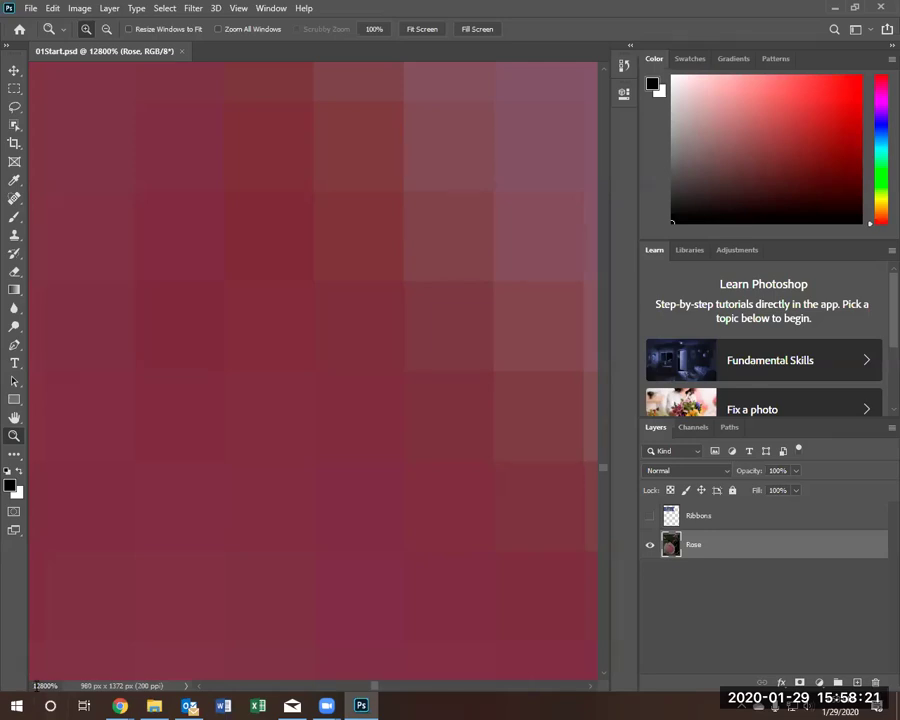
Set the zoom level to 100% in the zoom field
left_click(48, 686)
type("100")
key("Return")
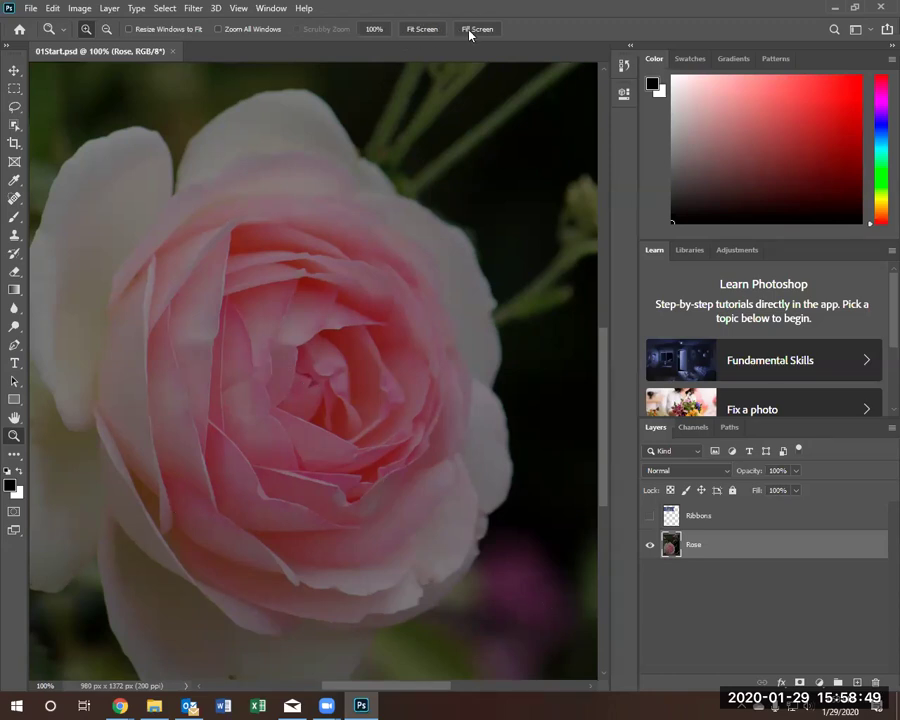
Use Fit Screen to show the entire rose photo in the window
left_click(418, 32)
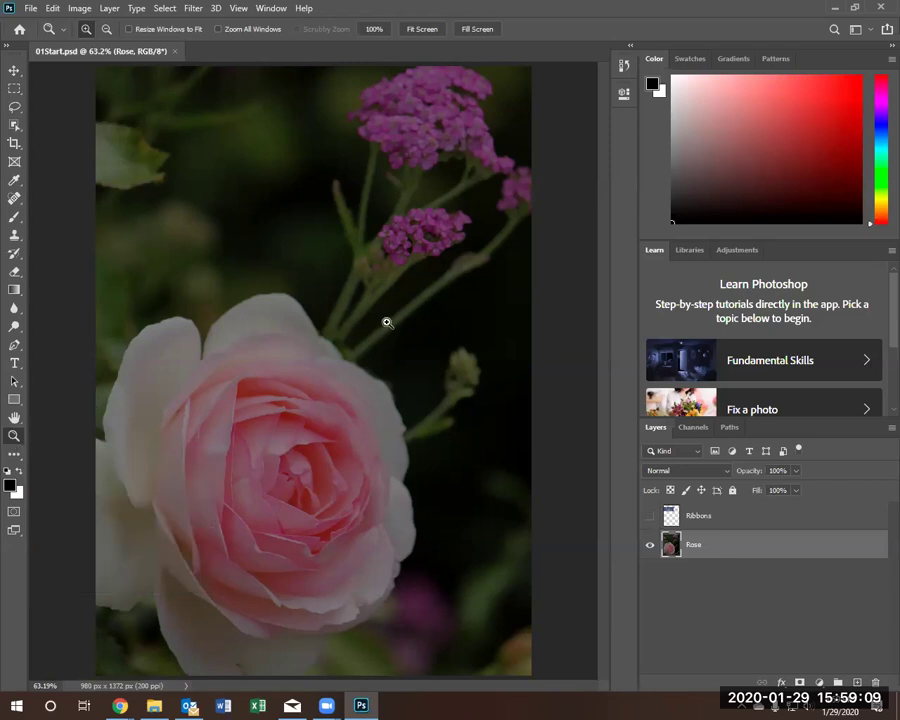
Activate the Move tool at the top of the Tools panel
left_click(15, 70)
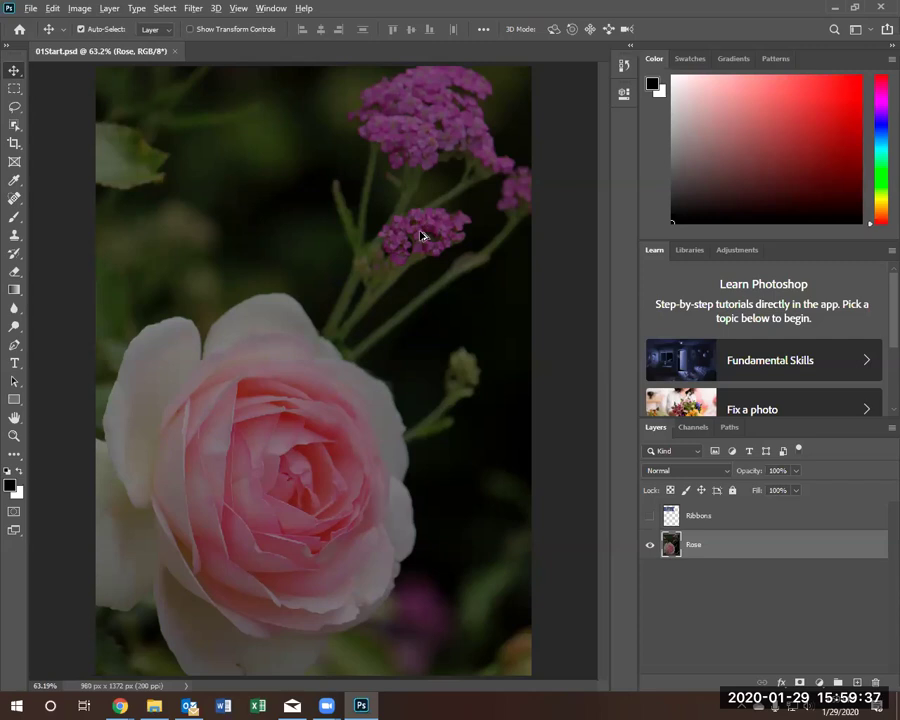
scroll(421, 235, "up", 4)
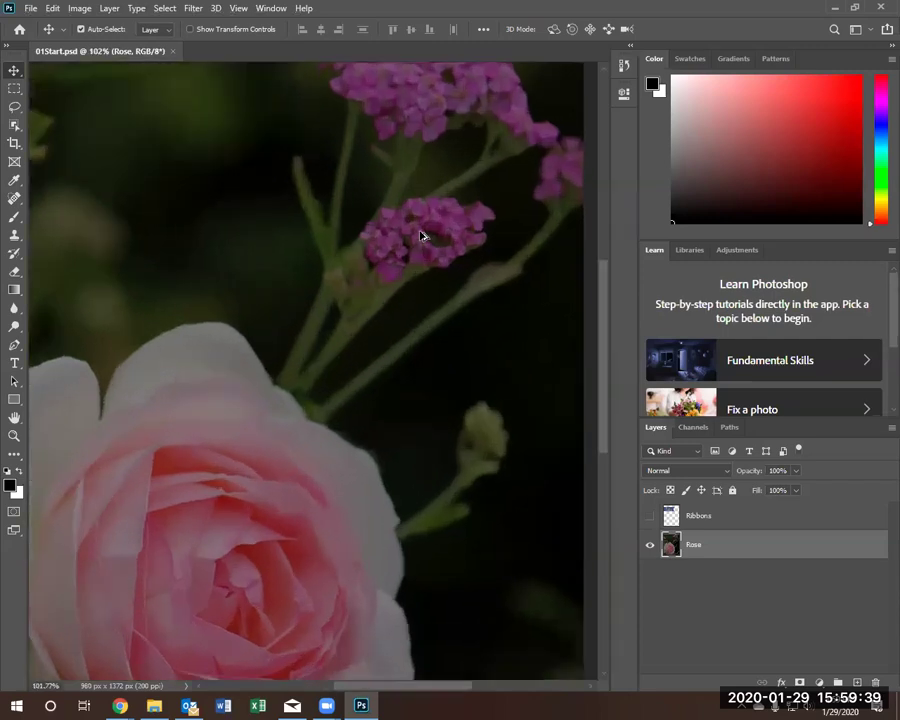
scroll(421, 235, "up", 6)
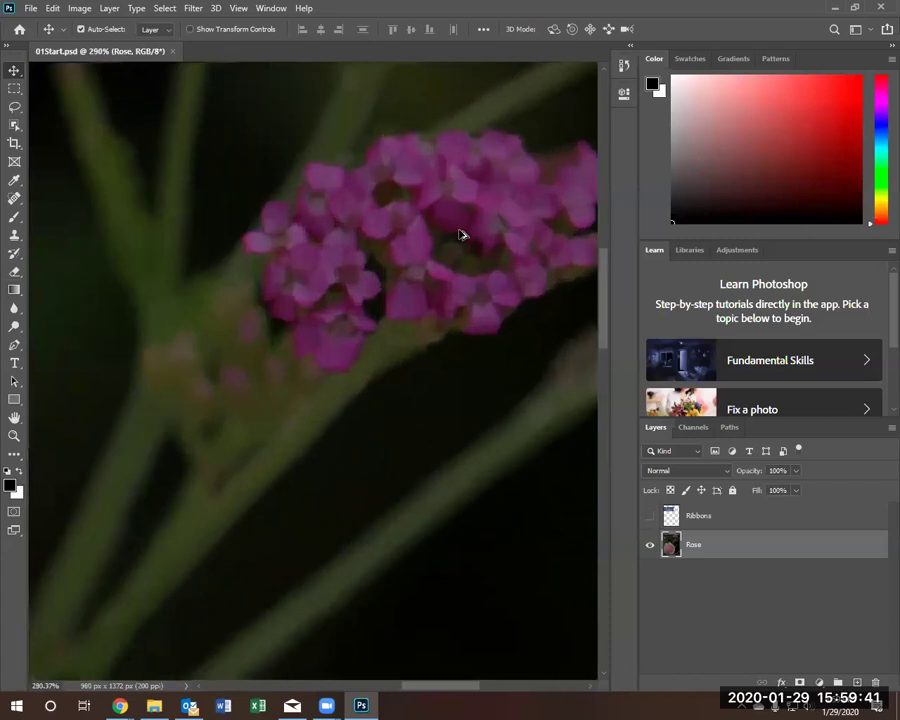
scroll(481, 237, "down", 2)
scroll(408, 228, "down", 3)
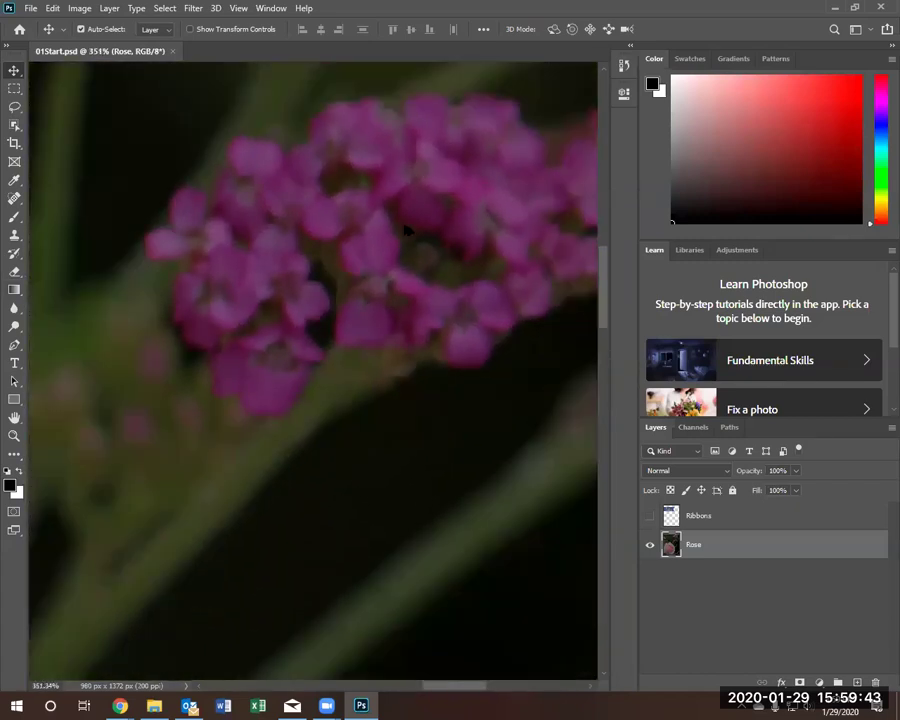
scroll(406, 230, "down", 6)
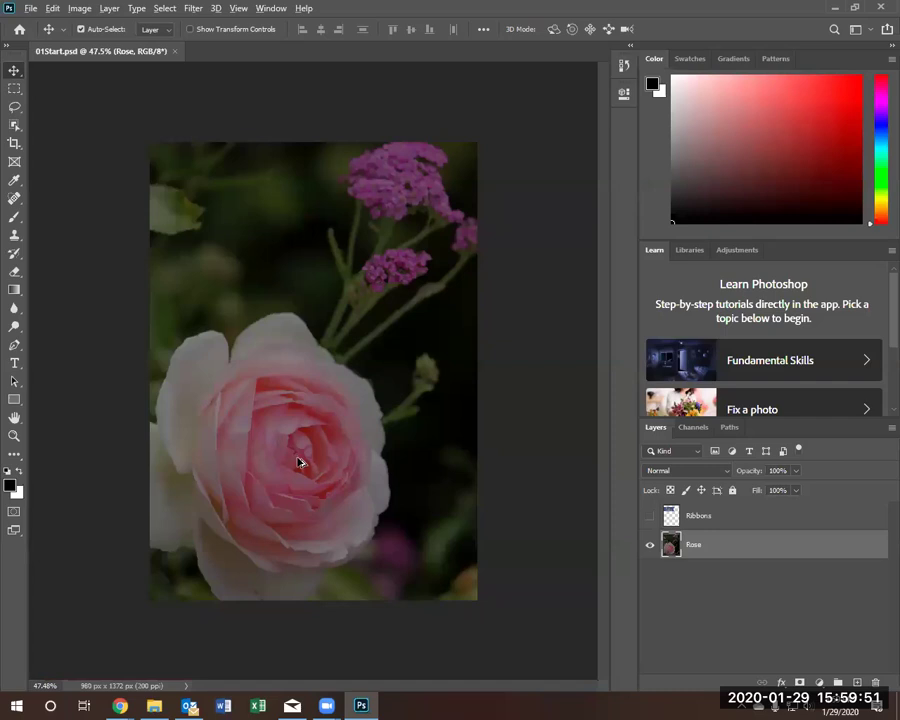
scroll(301, 460, "up", 5)
scroll(287, 495, "up", 8)
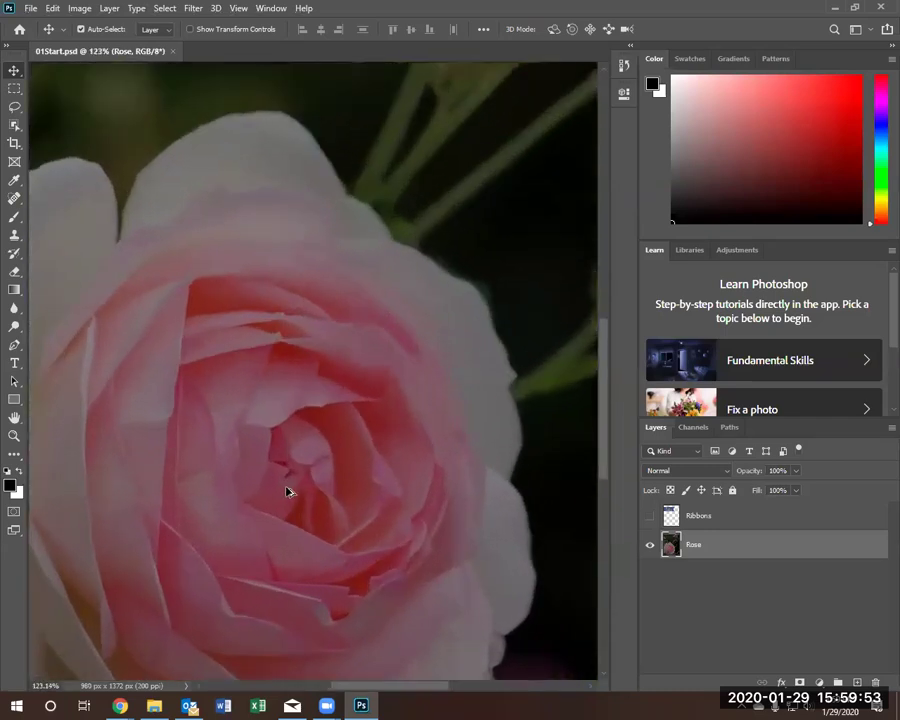
scroll(280, 462, "down", 8)
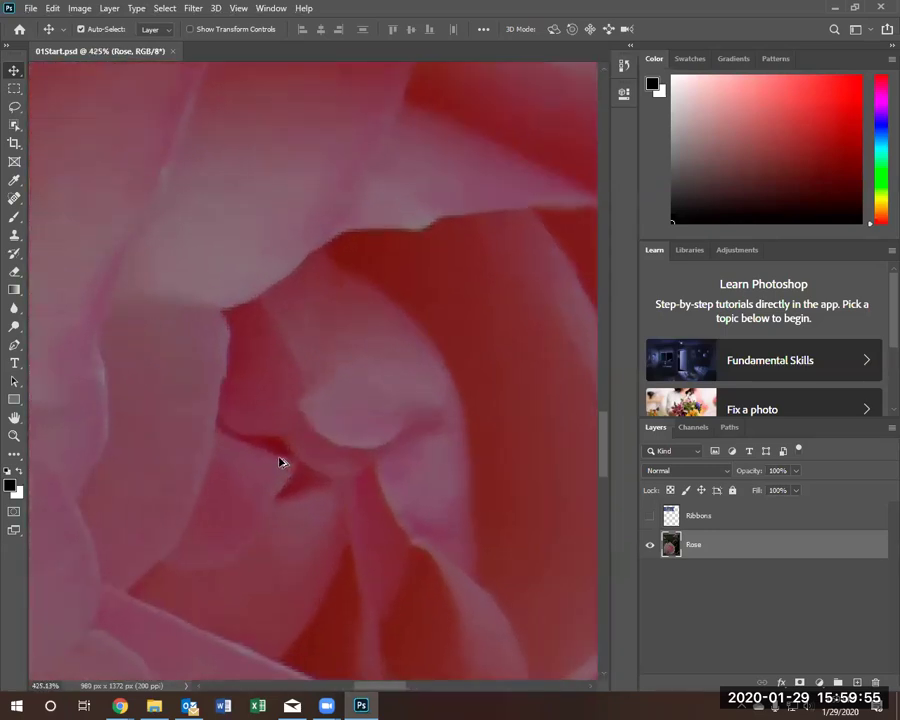
scroll(280, 462, "down", 3)
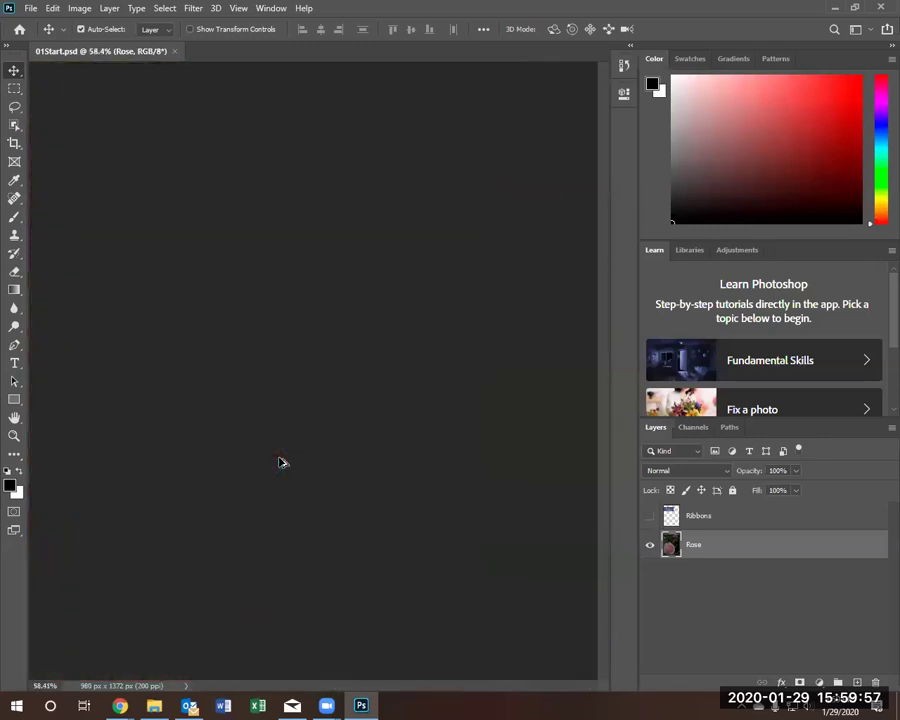
scroll(280, 462, "up", 1)
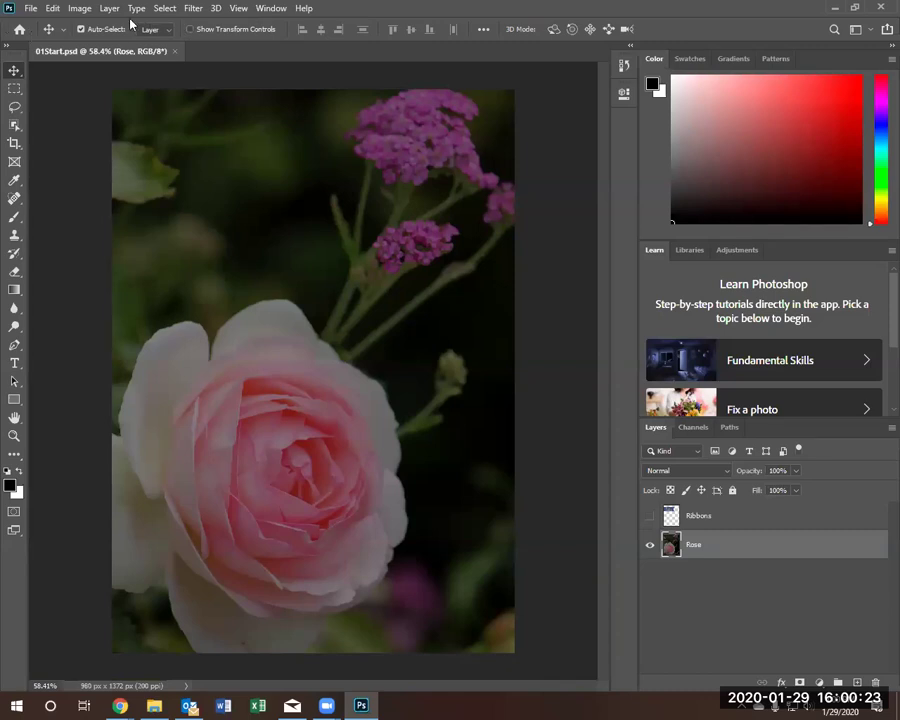
Browse the File menu, then slide across the menu bar to the Window menu
left_click(32, 9)
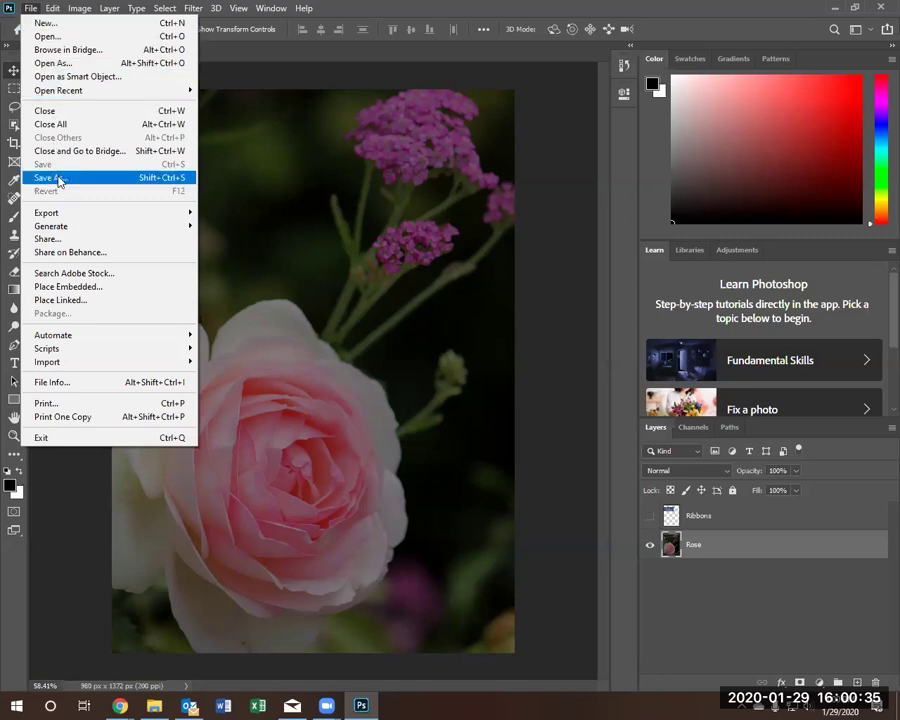
mouse_move(64, 212)
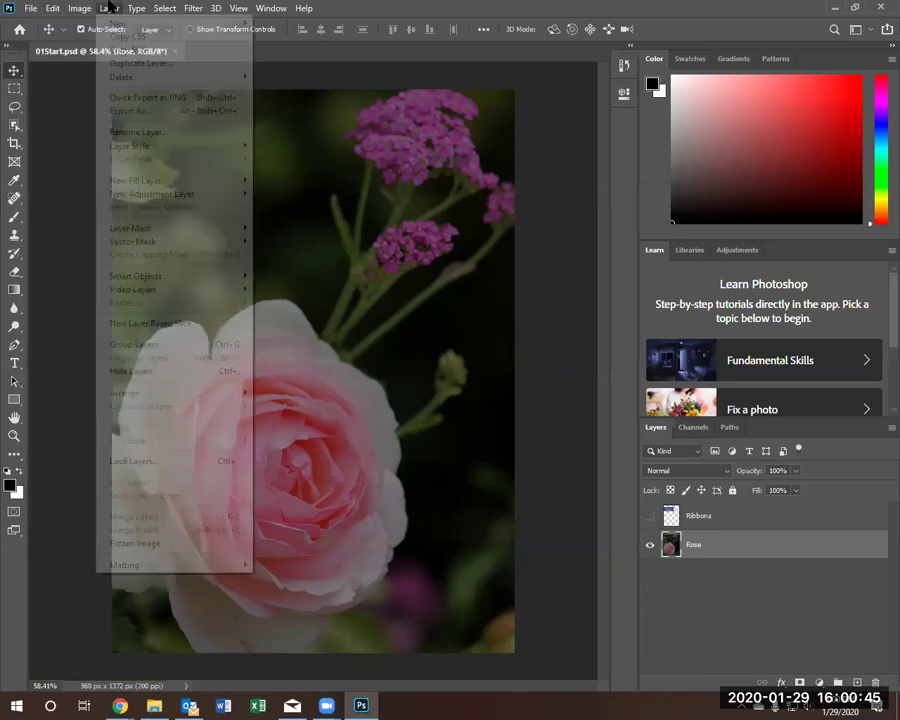
mouse_move(51, 10)
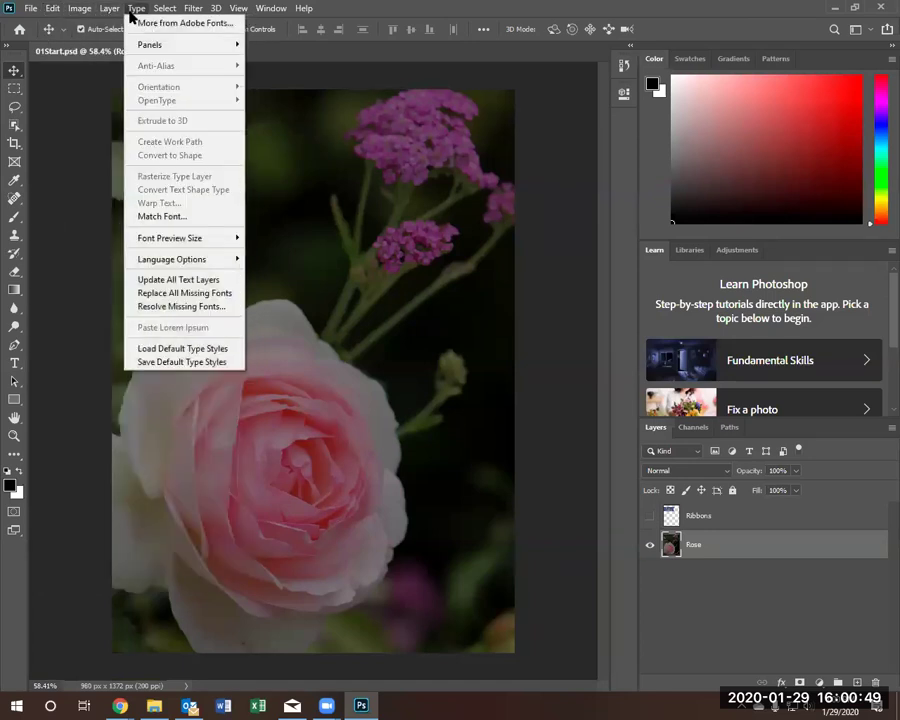
mouse_move(165, 10)
mouse_move(237, 12)
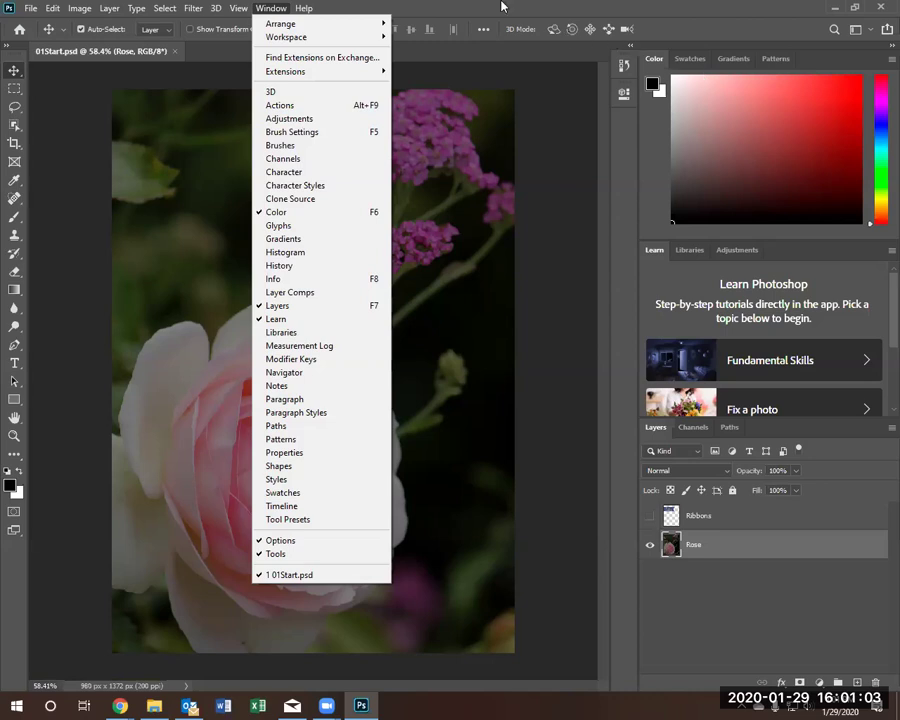
Choose the Photography workspace from Window > Workspace
left_click(153, 20)
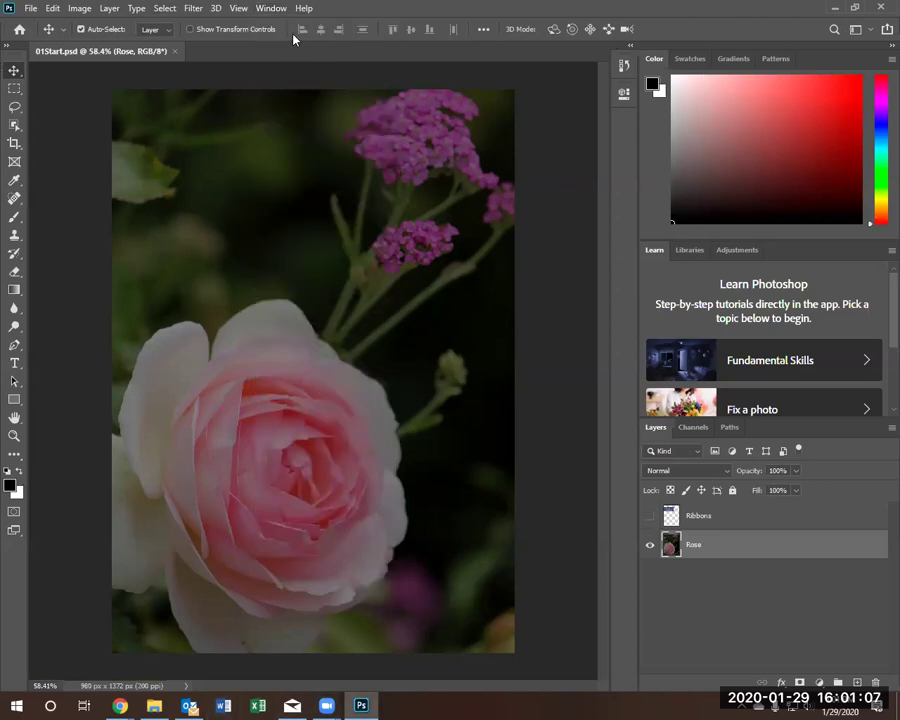
left_click(272, 10)
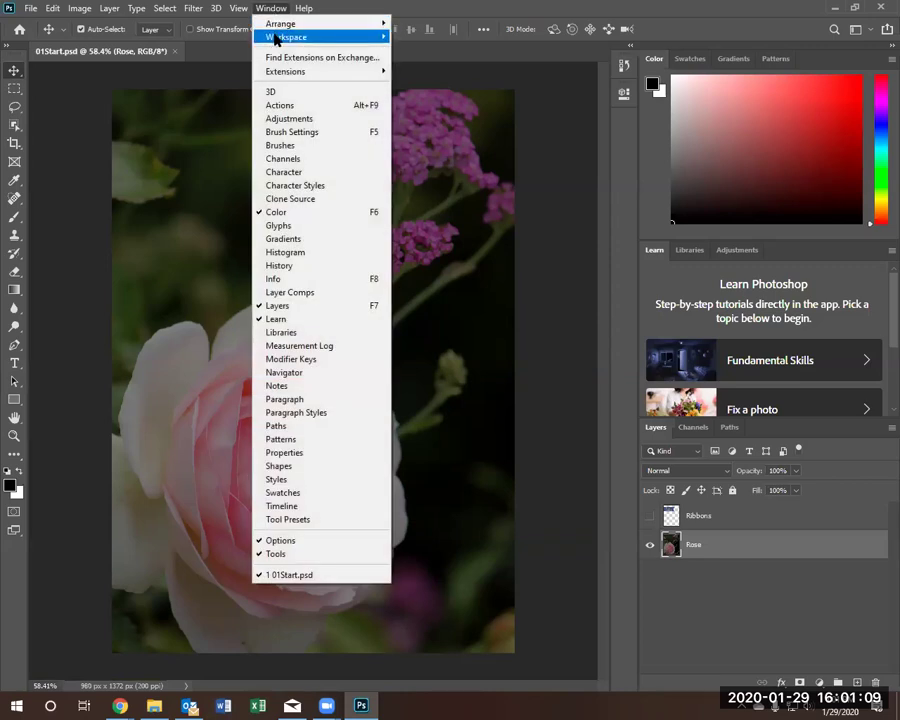
mouse_move(276, 38)
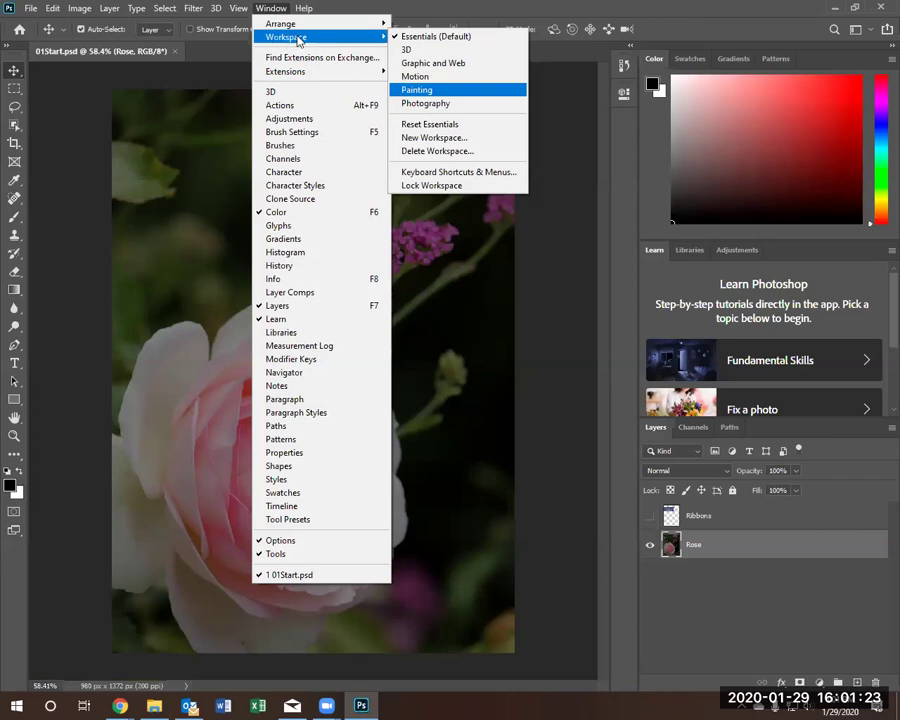
left_click(434, 104)
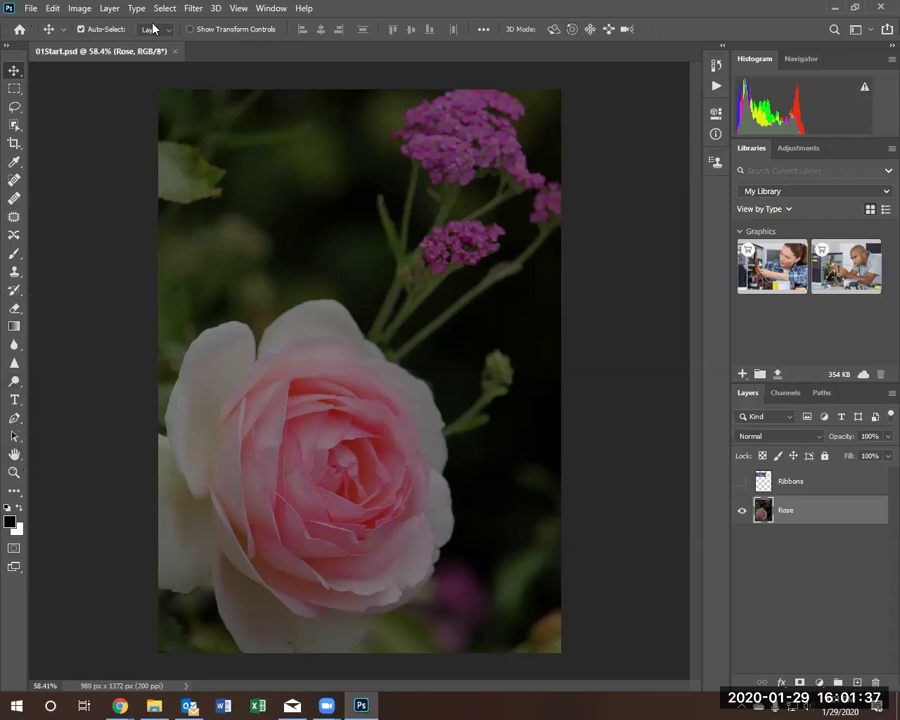
Switch to the 3D workspace, then back to Essentials (Default)
left_click(272, 9)
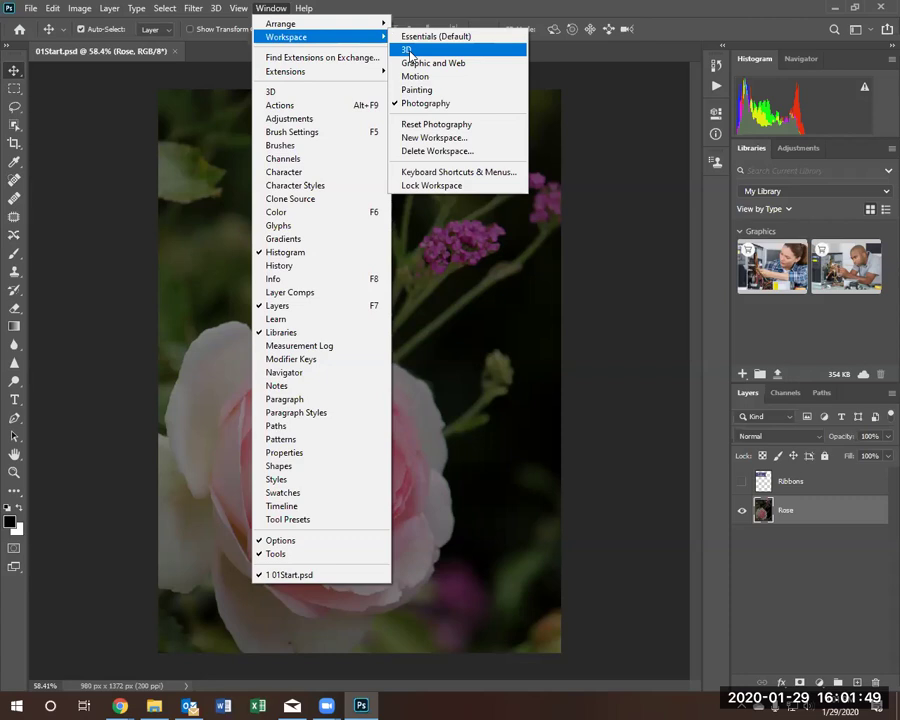
left_click(410, 50)
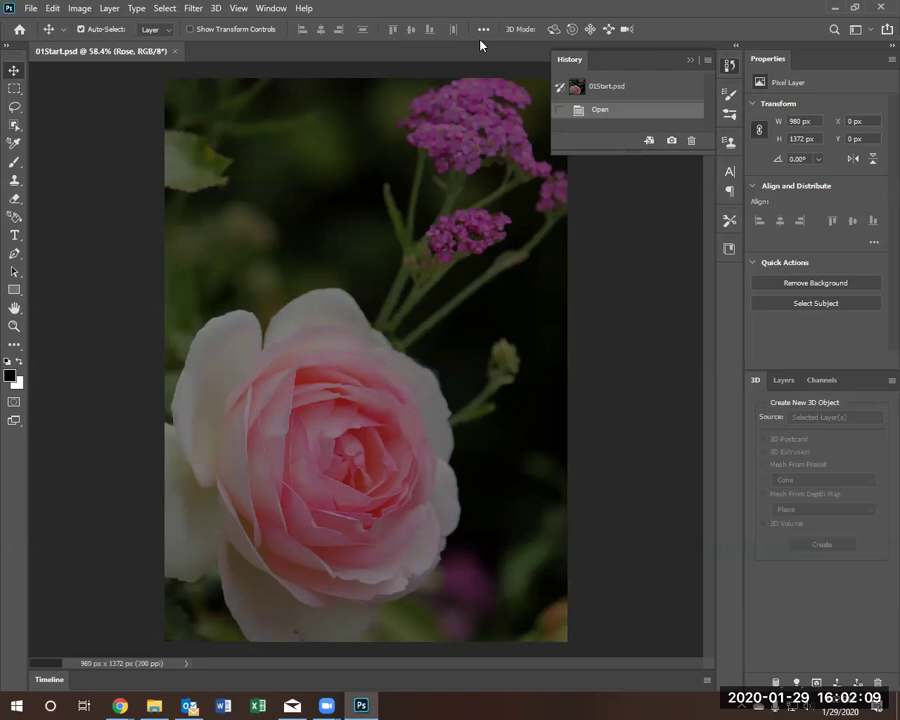
left_click(258, 9)
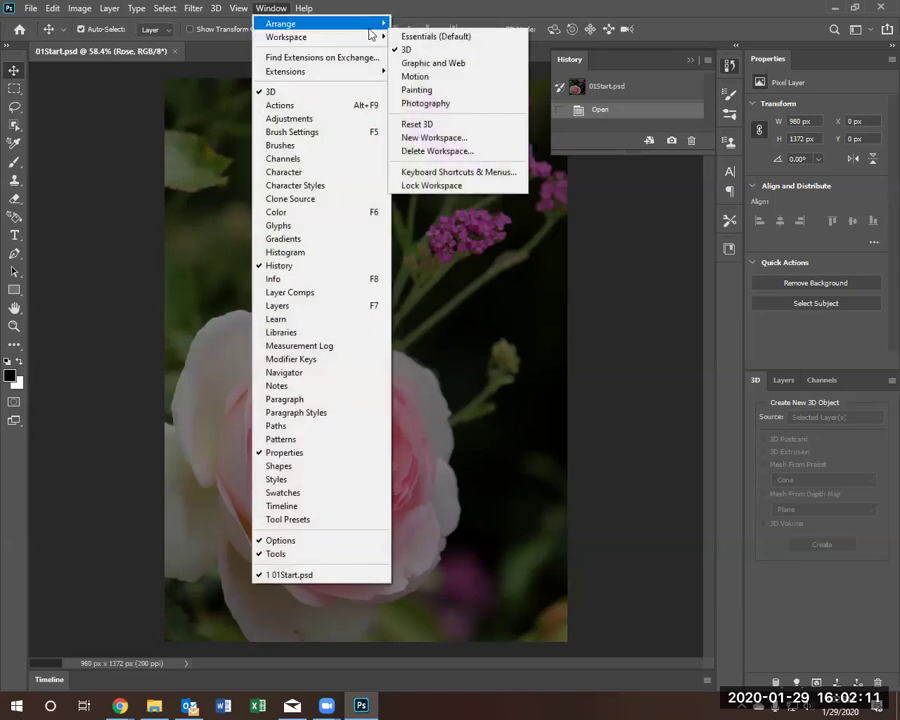
left_click(416, 37)
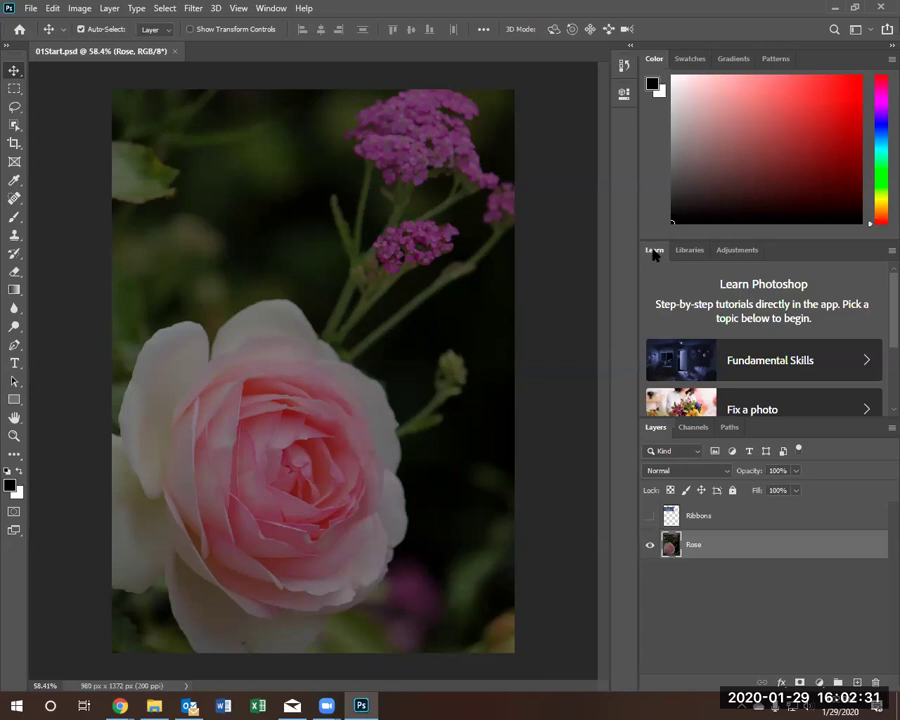
Close the Learn and Libraries panels from their panel menus, leaving Adjustments in place
left_click(880, 255)
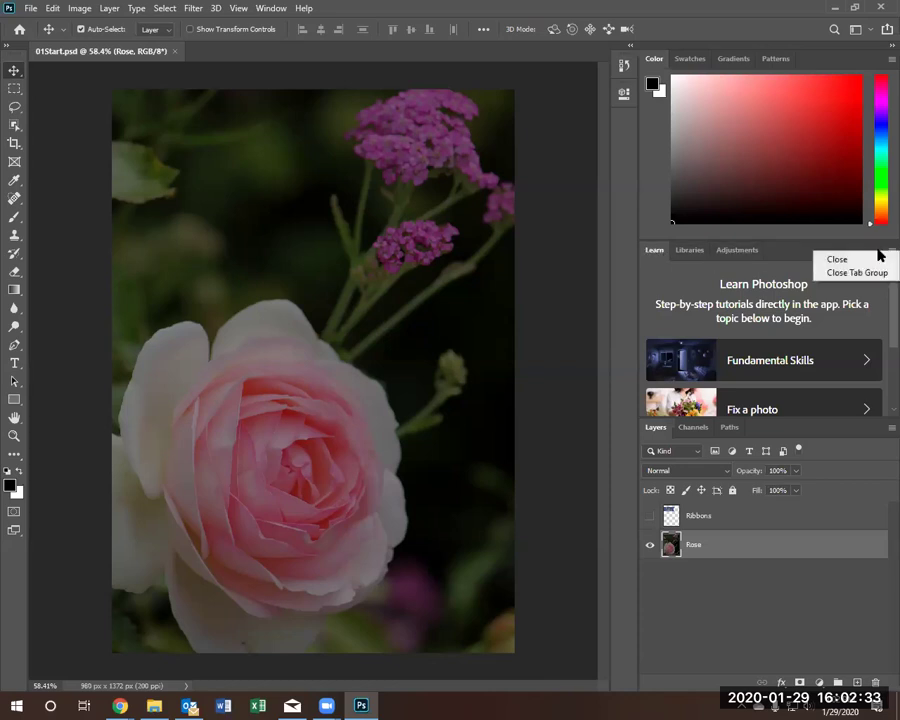
left_click(843, 259)
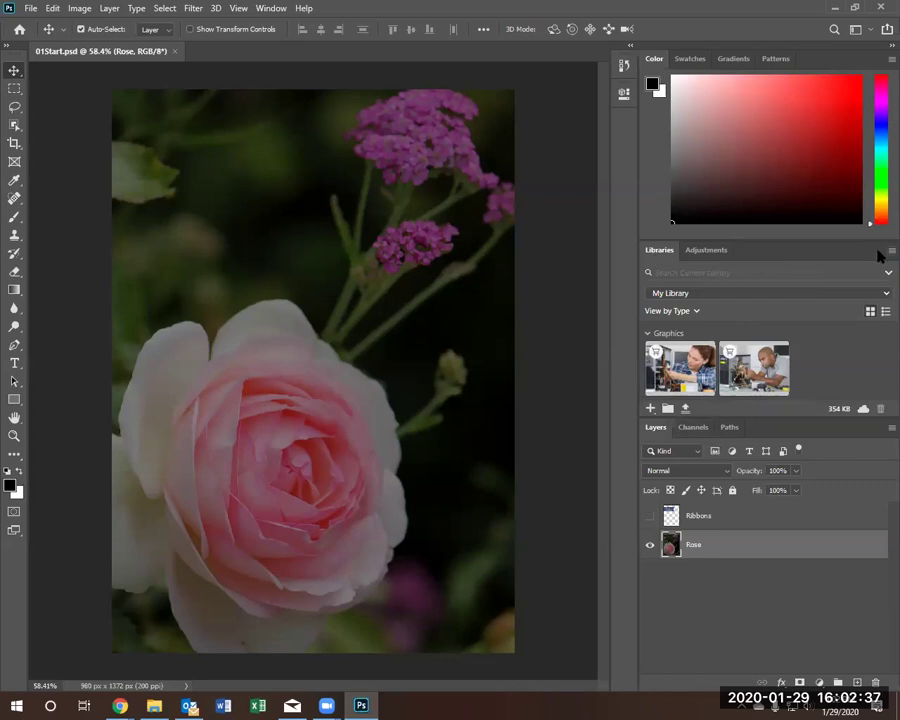
left_click(889, 251)
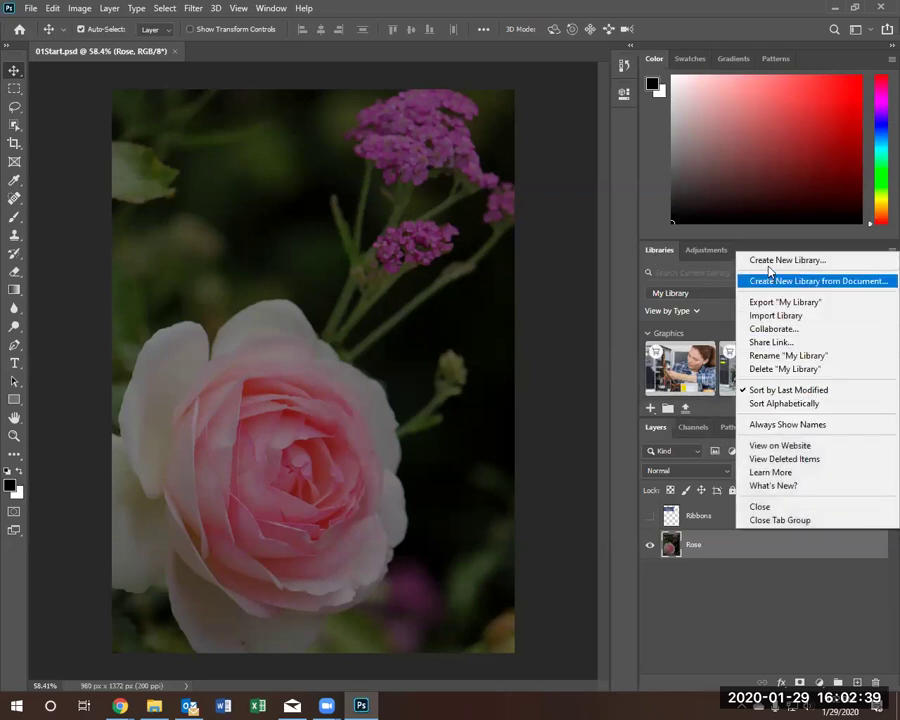
left_click(781, 508)
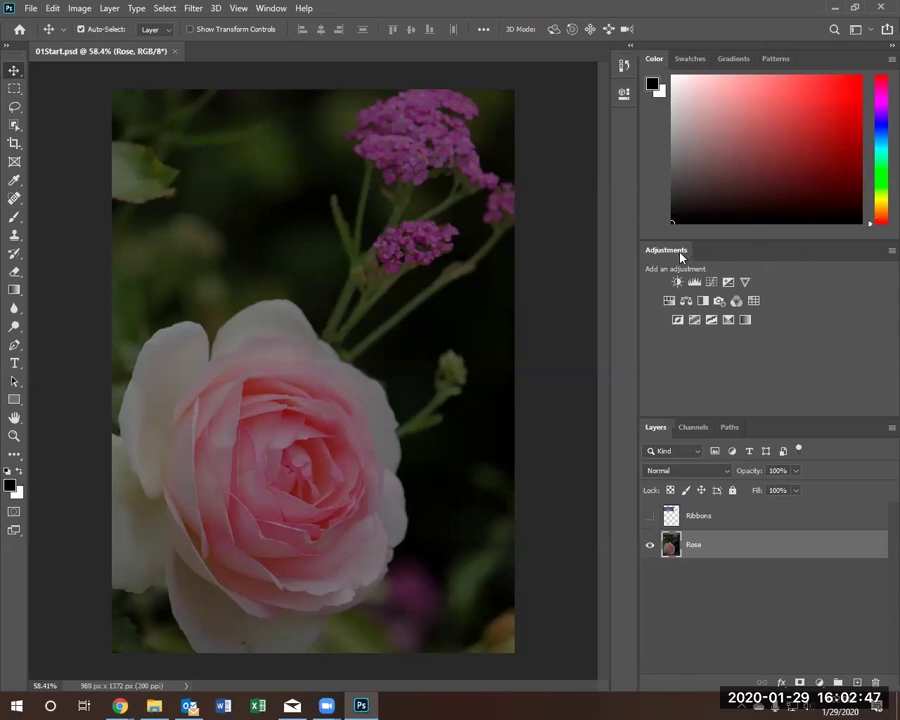
Move Adjustments into the Layers group and widen the right panel dock
left_click_drag(713, 248, 735, 424)
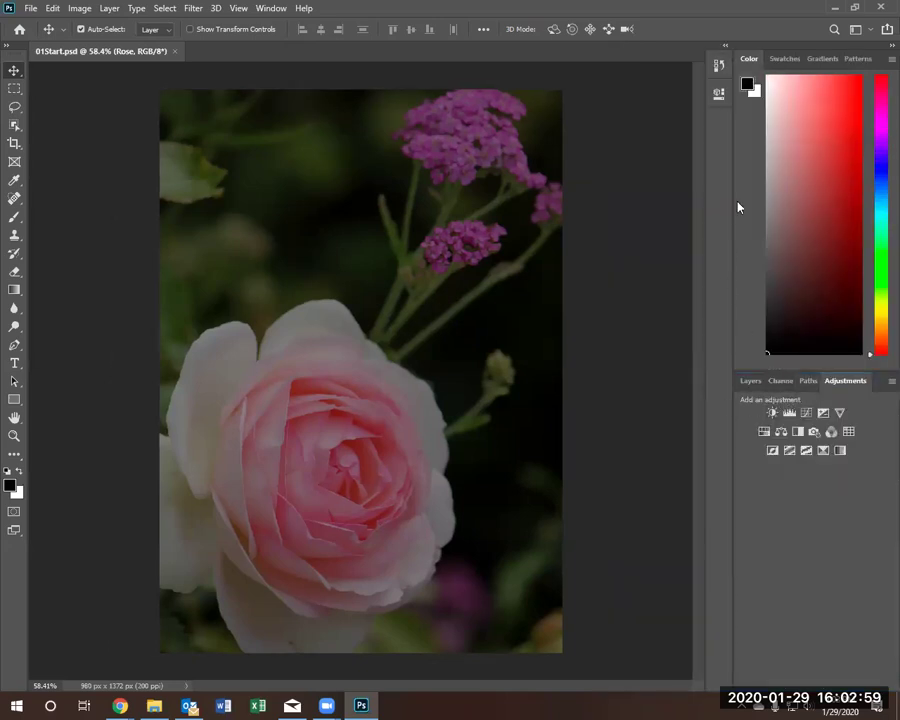
left_click_drag(731, 200, 658, 208)
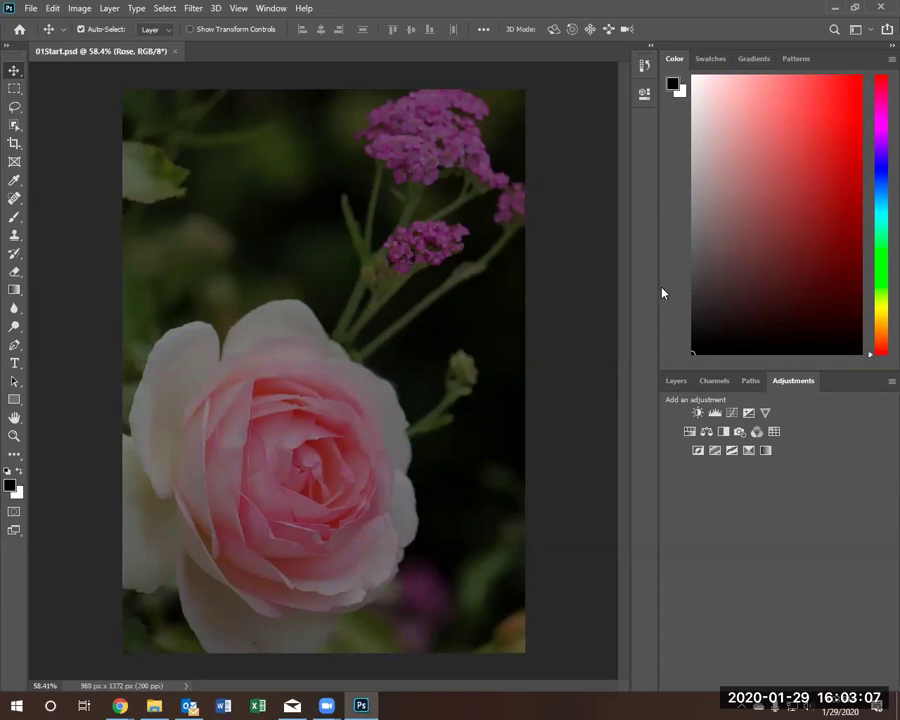
left_click_drag(659, 286, 618, 283)
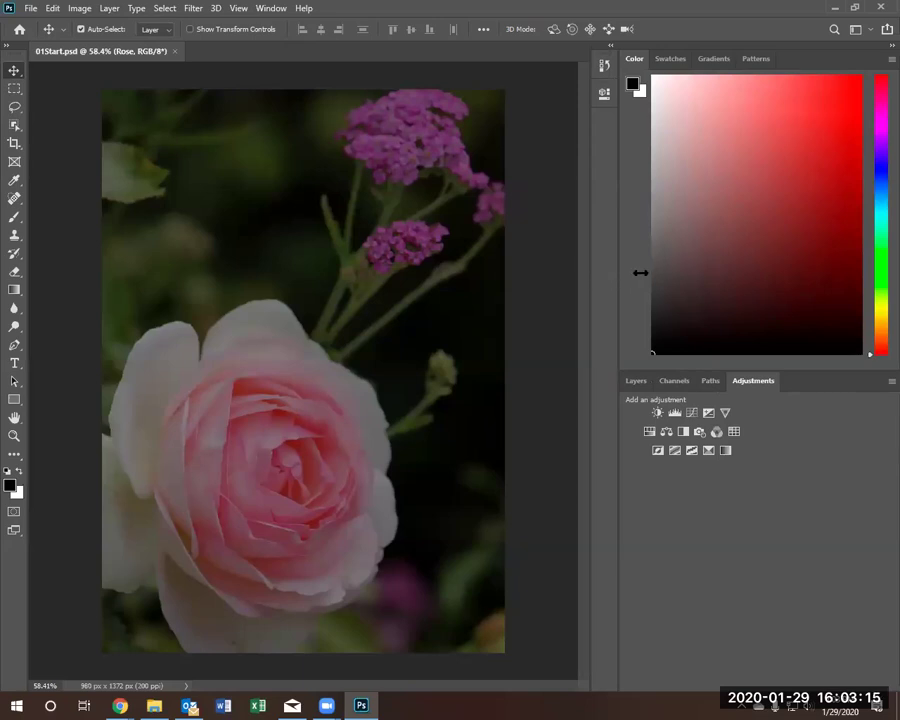
mouse_move(588, 293)
left_mouse_down()
mouse_move(516, 292)
mouse_move(602, 294)
left_mouse_up()
Check the Paths, Channels and Layers tabs, then shrink Color to enlarge Layers
left_click(708, 382)
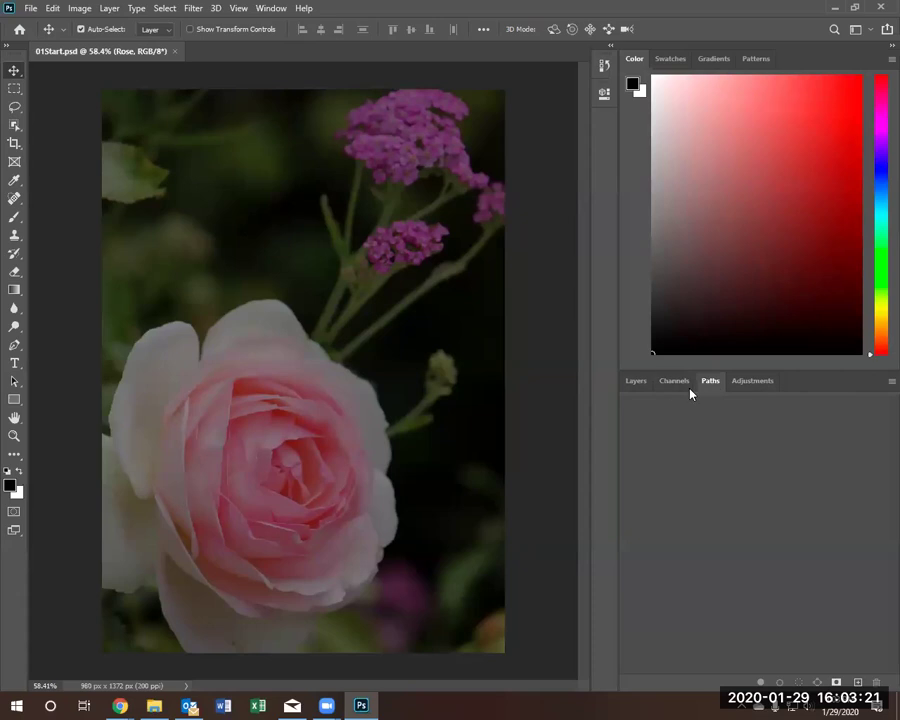
left_click(665, 384)
left_click(644, 384)
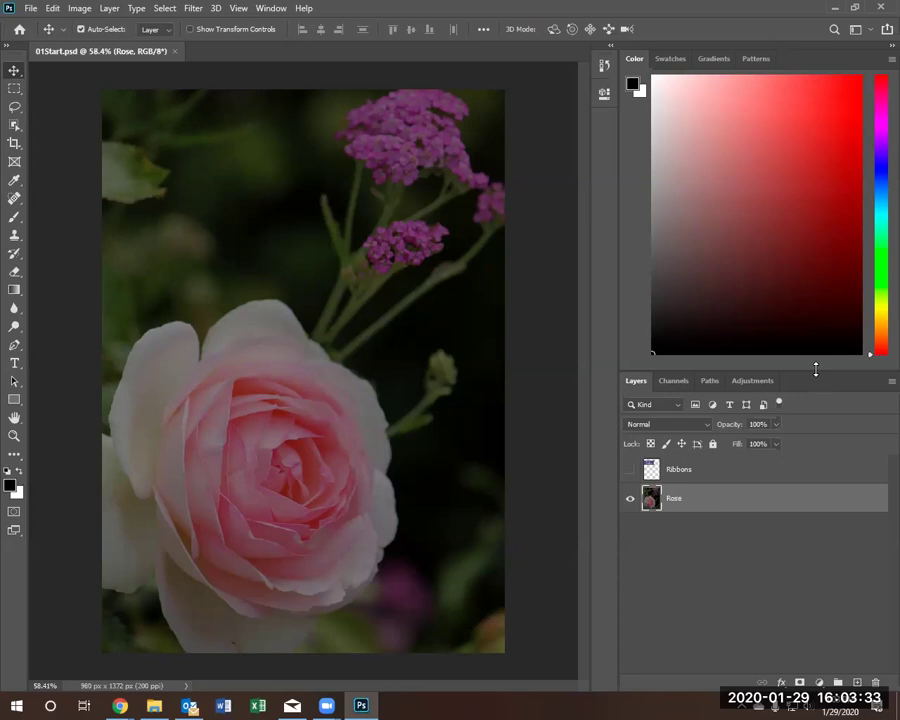
left_click_drag(816, 369, 785, 197)
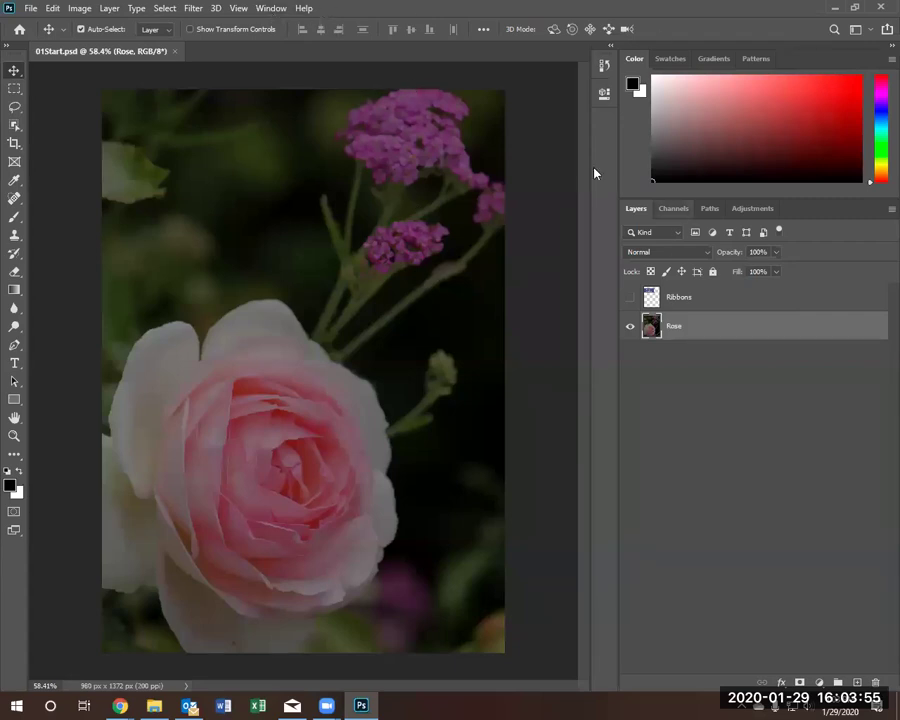
Save the layout as a new named workspace that includes Menus and Toolbar
left_click(270, 10)
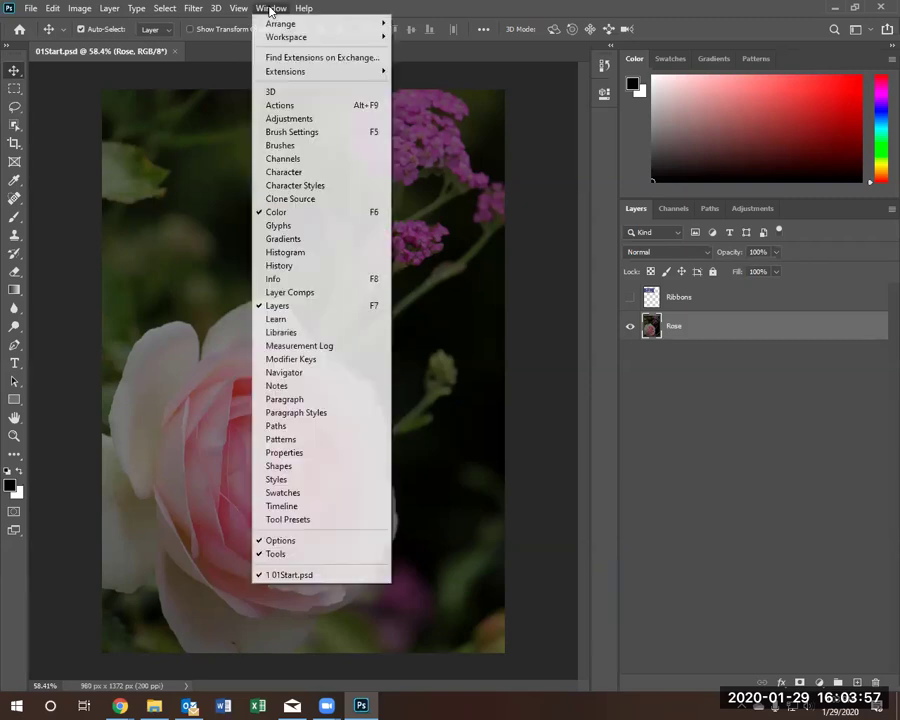
mouse_move(283, 38)
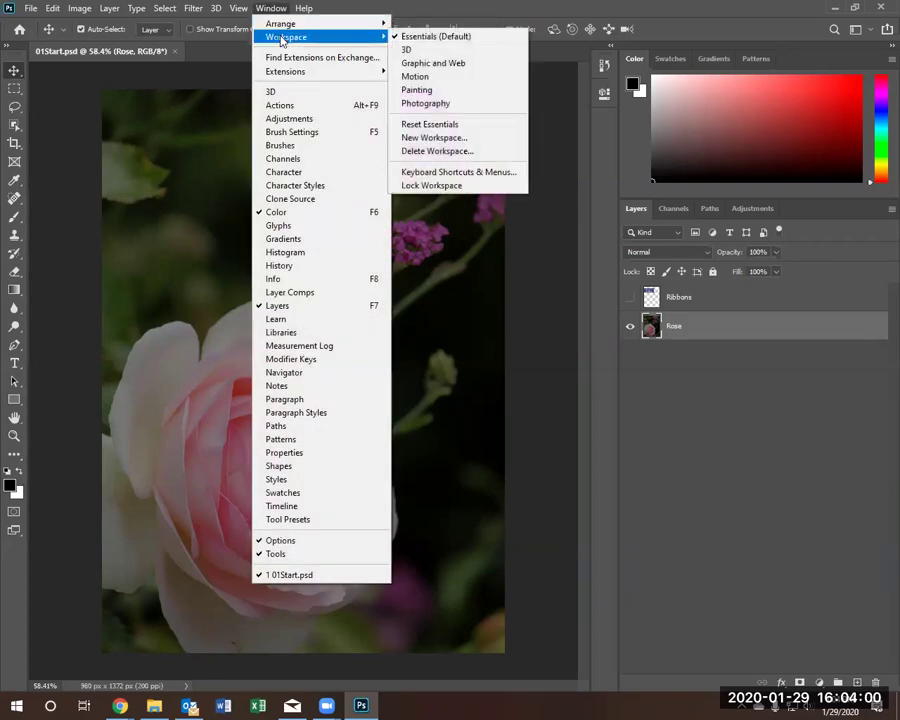
left_click(459, 142)
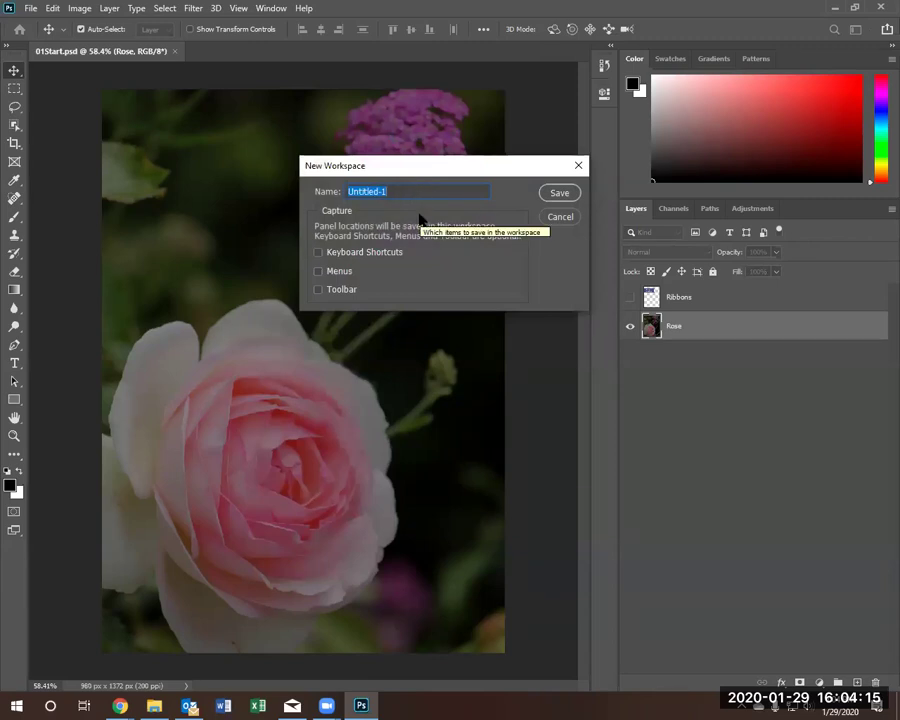
type("Vlad")
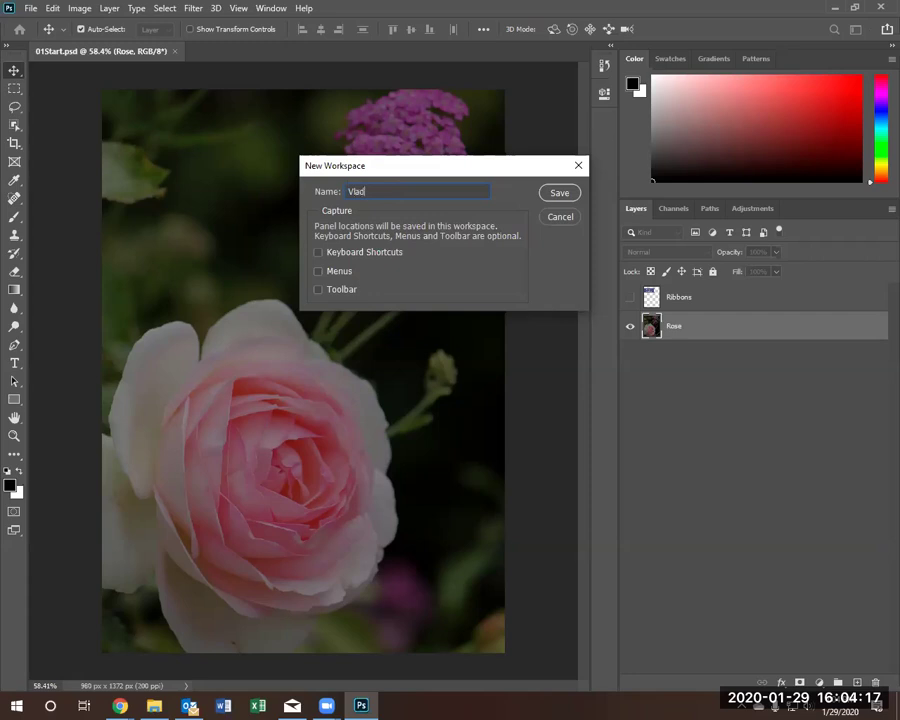
type("'s Workspace")
left_click(318, 290)
left_click(318, 271)
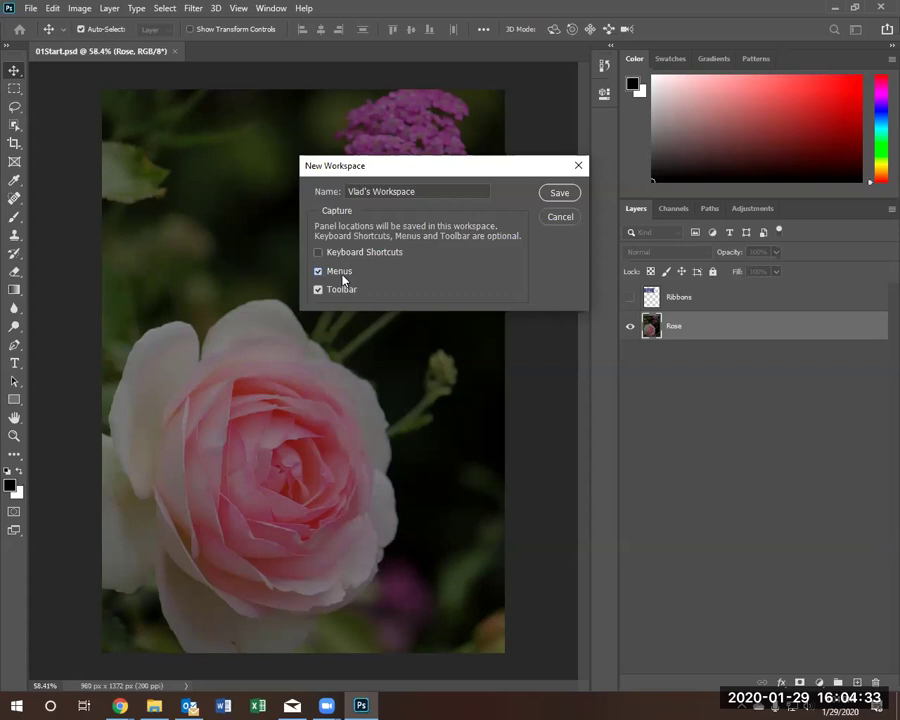
left_click(563, 194)
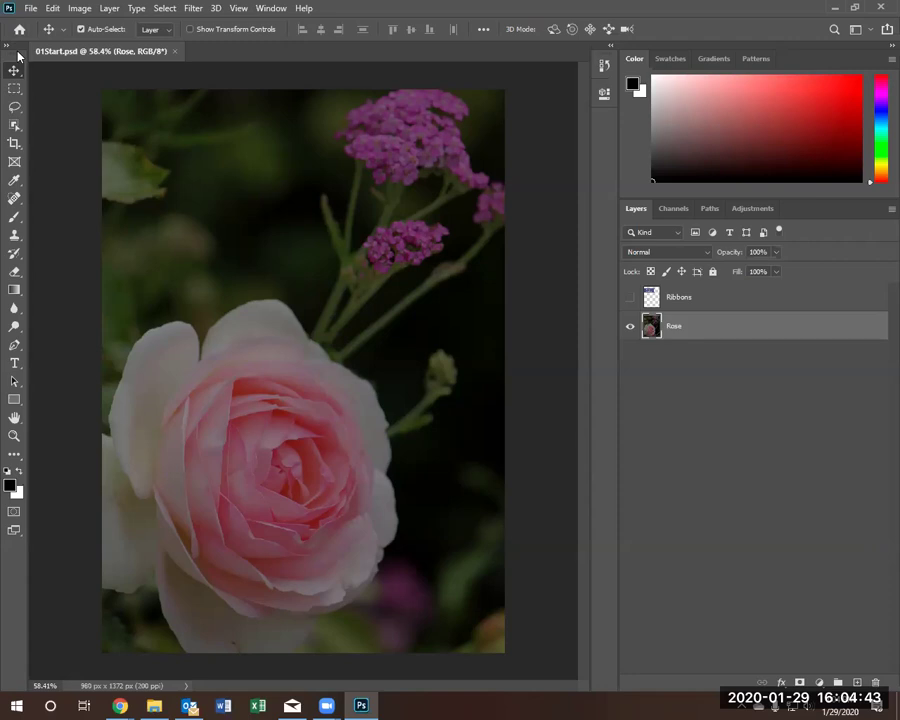
Float the tools in two columns and float the expanded panel dock over the canvas
left_click_drag(17, 56, 538, 326)
left_click(323, 133)
left_click(610, 46)
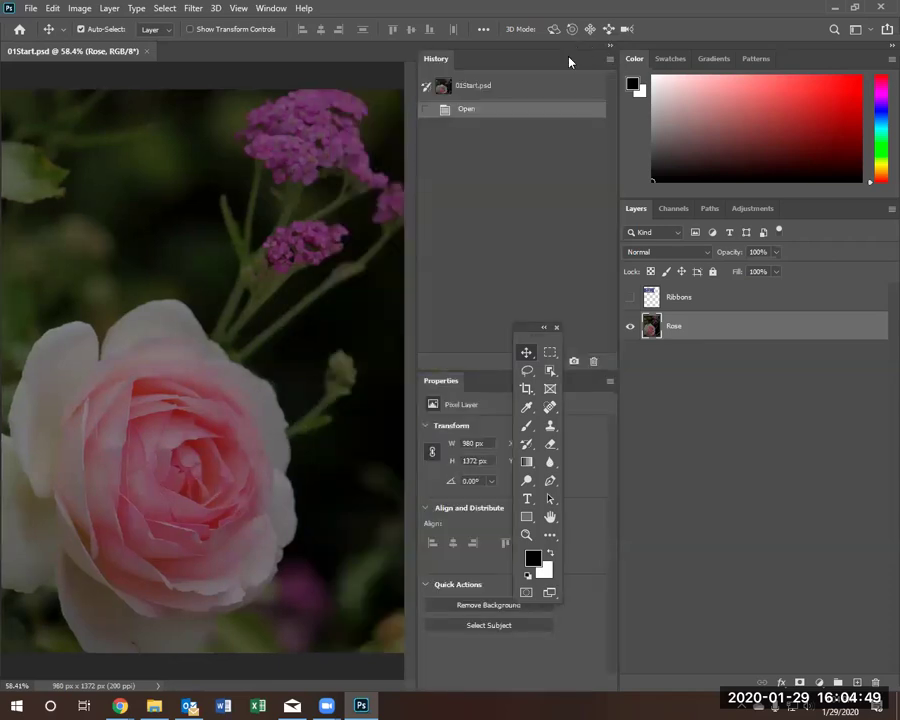
left_click_drag(417, 45, 4, 230)
Float Color, Gradients, Swatches, Patterns, Paths, Channels, Adjustments and Layers as separate panels
left_click_drag(226, 243, 594, 150)
left_click_drag(267, 241, 317, 173)
left_click_drag(230, 249, 795, 388)
left_click_drag(222, 249, 32, 84)
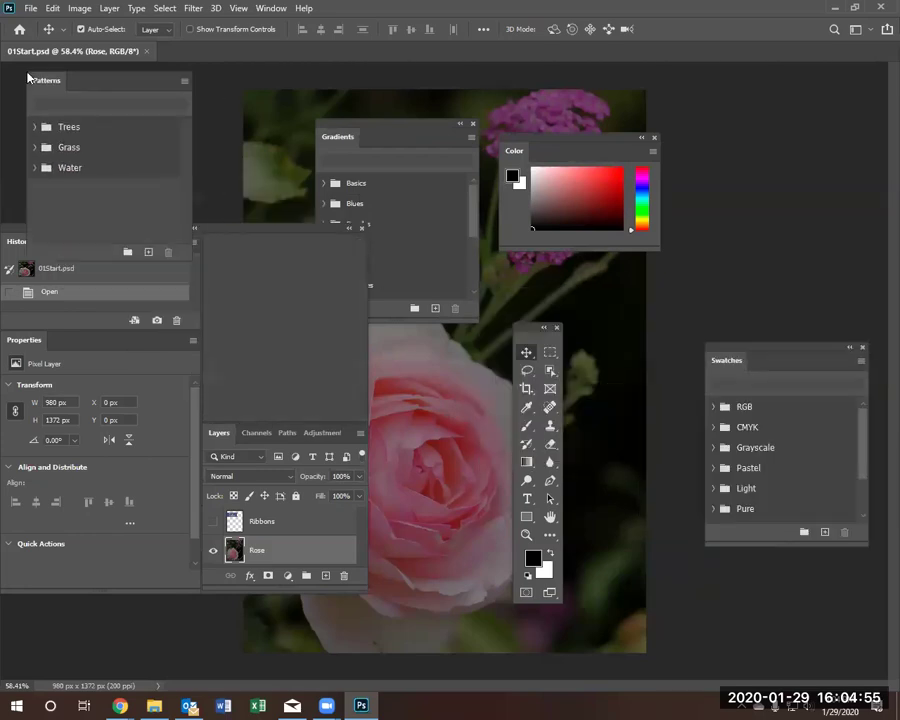
left_click_drag(287, 242, 760, 117)
left_click_drag(256, 241, 329, 496)
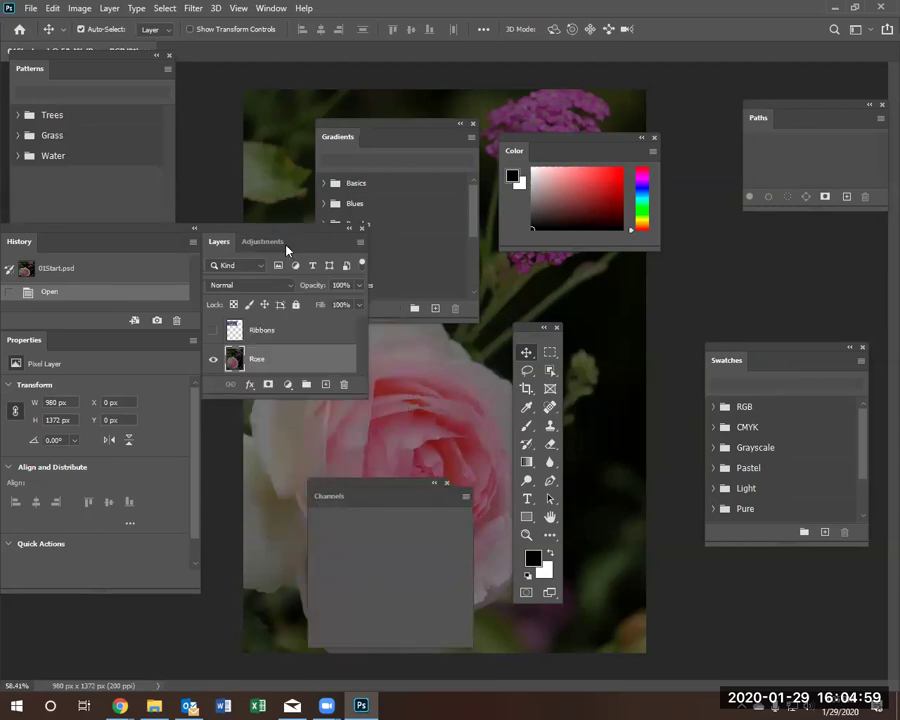
left_click_drag(261, 243, 436, 369)
left_click_drag(217, 249, 233, 80)
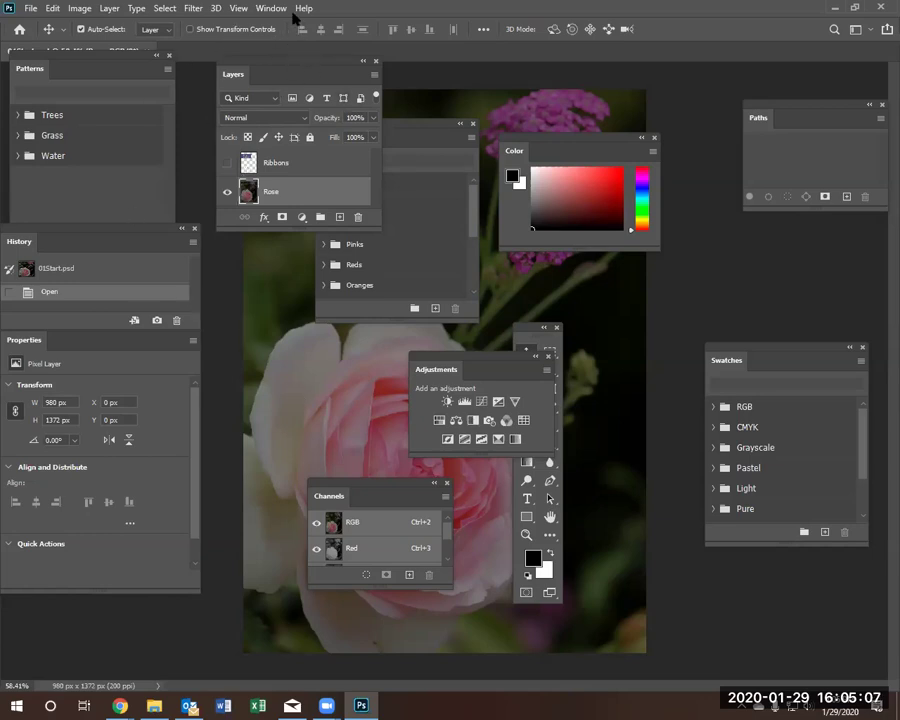
Reset the custom workspace to its saved layout
left_click(273, 9)
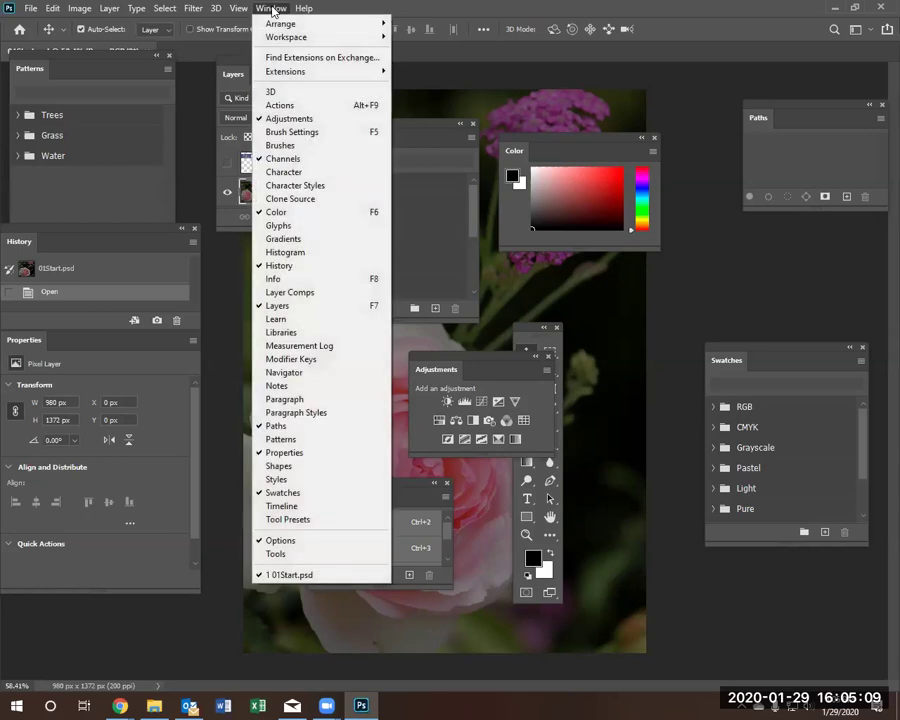
mouse_move(285, 74)
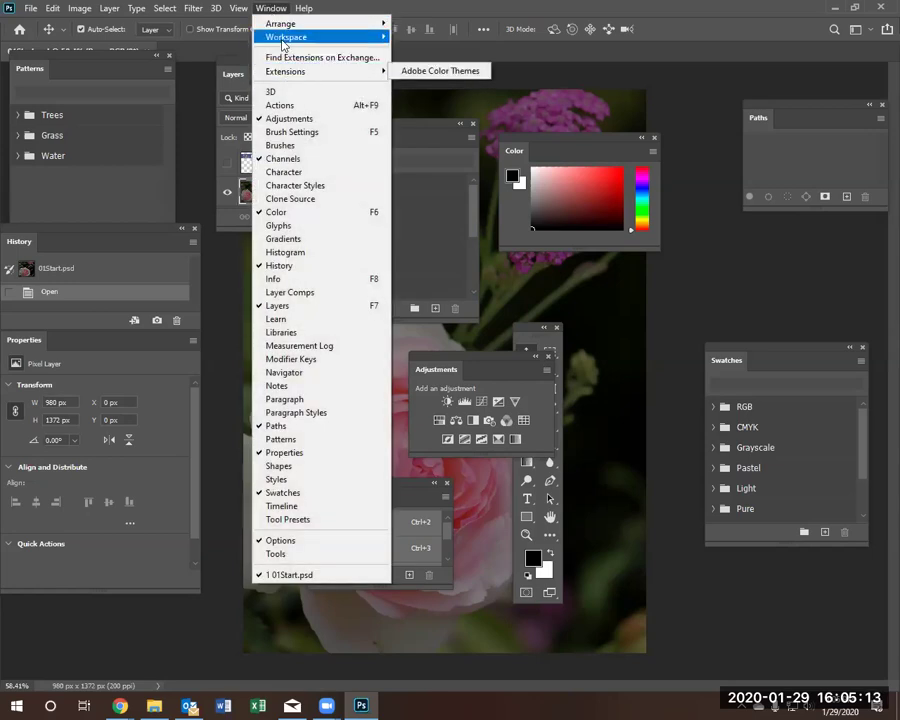
mouse_move(360, 37)
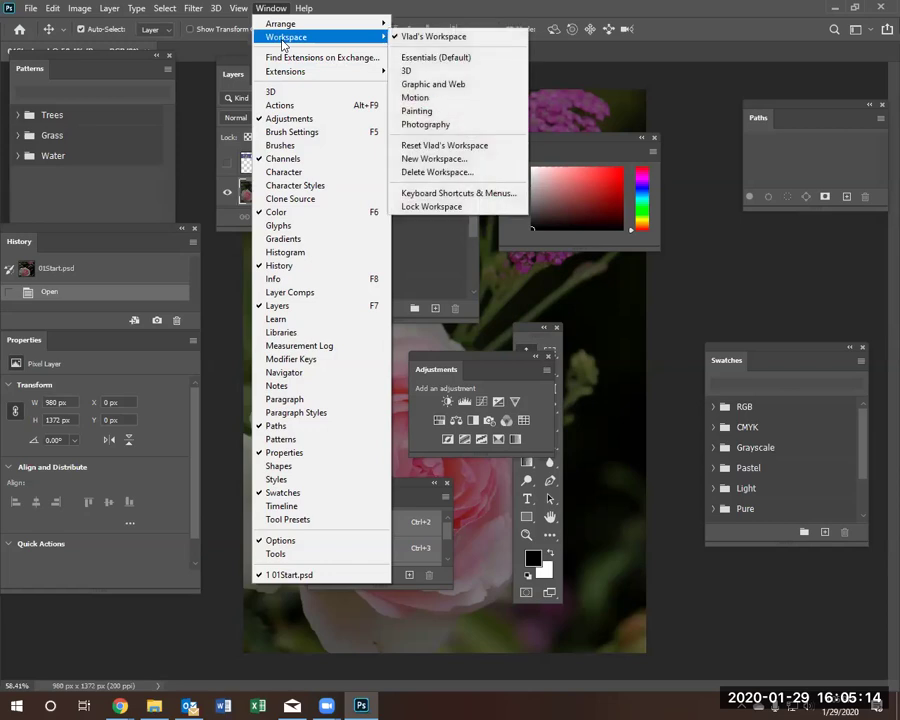
left_click(451, 148)
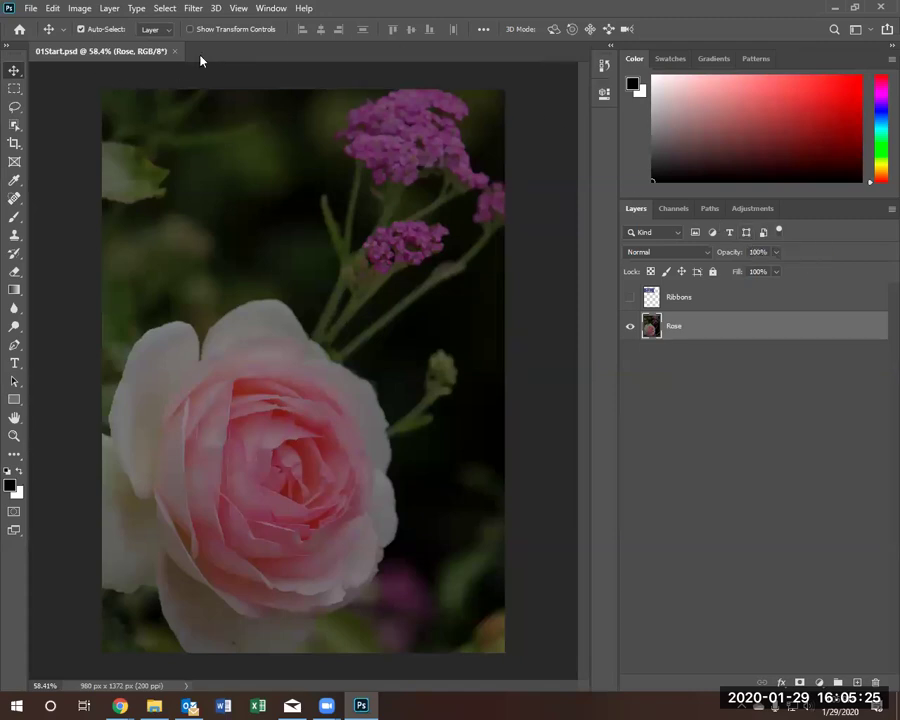
Switch to Essentials (Default), float the options bar, then reset Essentials
left_click(271, 8)
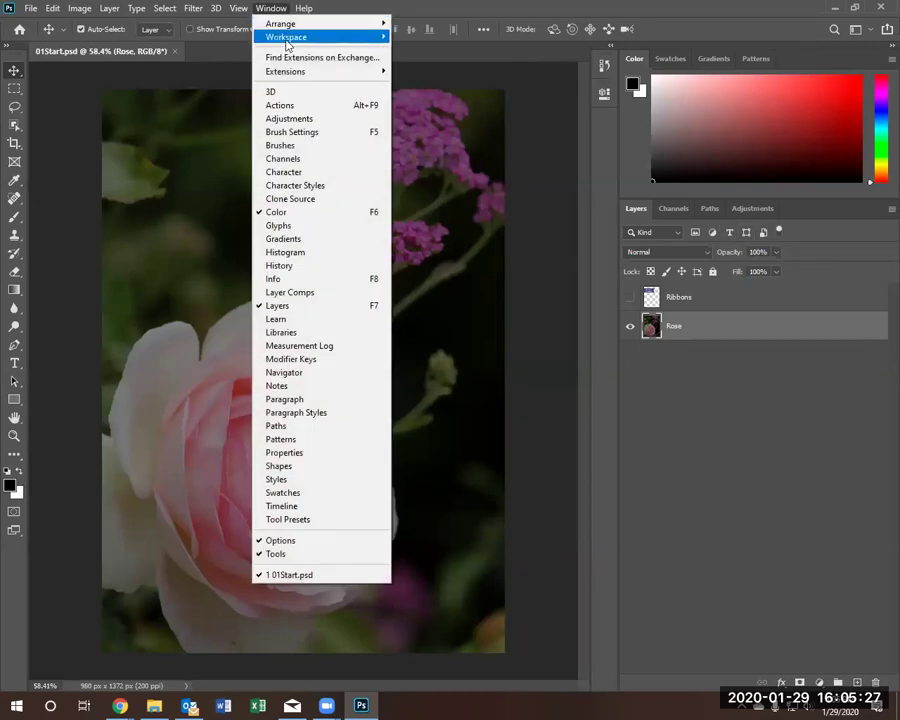
mouse_move(295, 37)
left_click(417, 58)
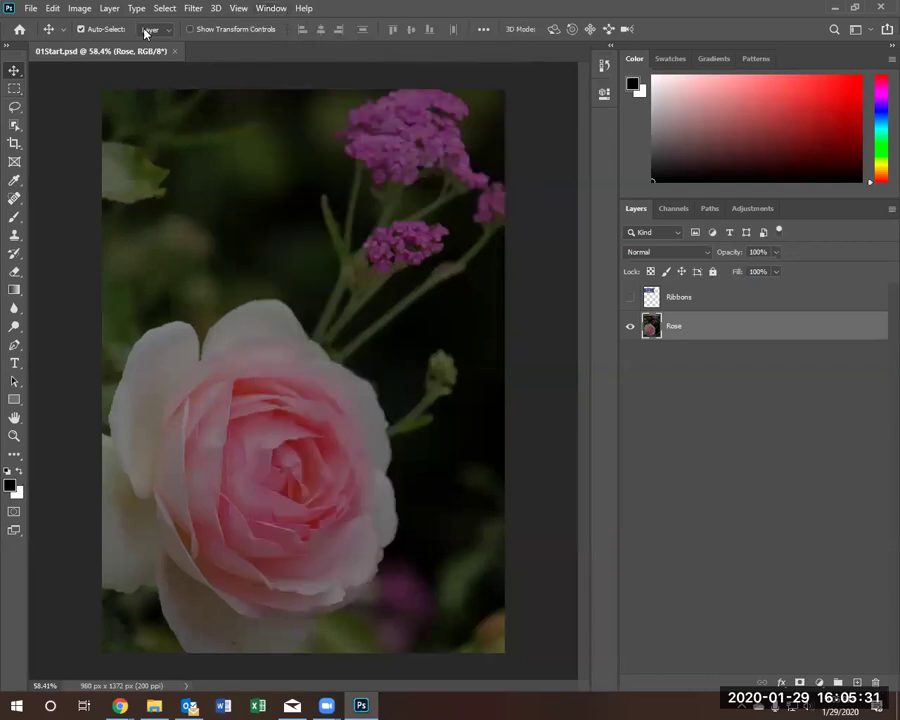
left_click_drag(8, 29, 160, 185)
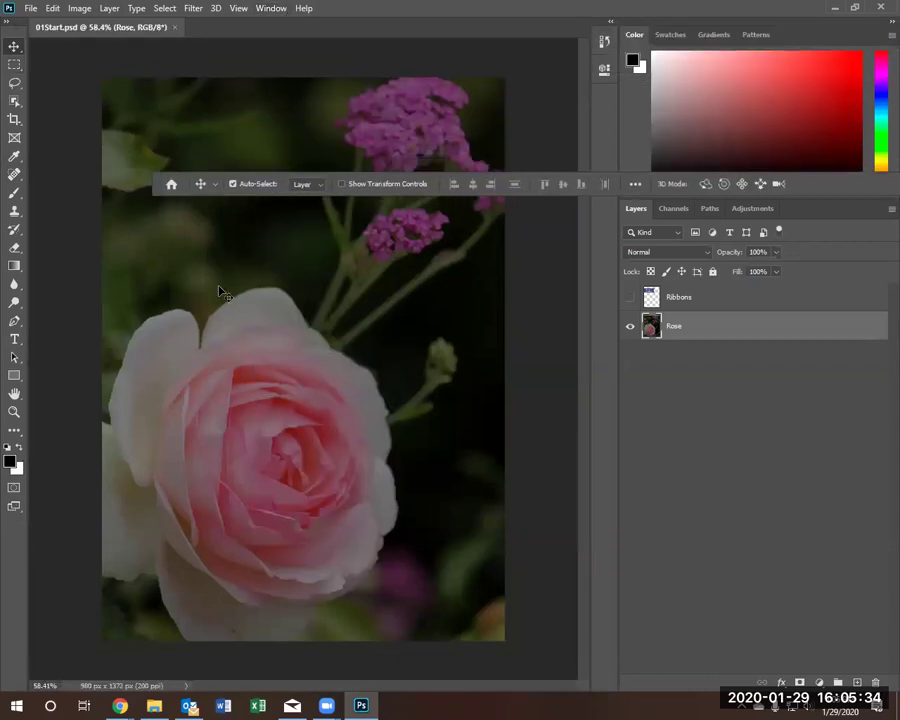
left_click(274, 11)
mouse_move(314, 37)
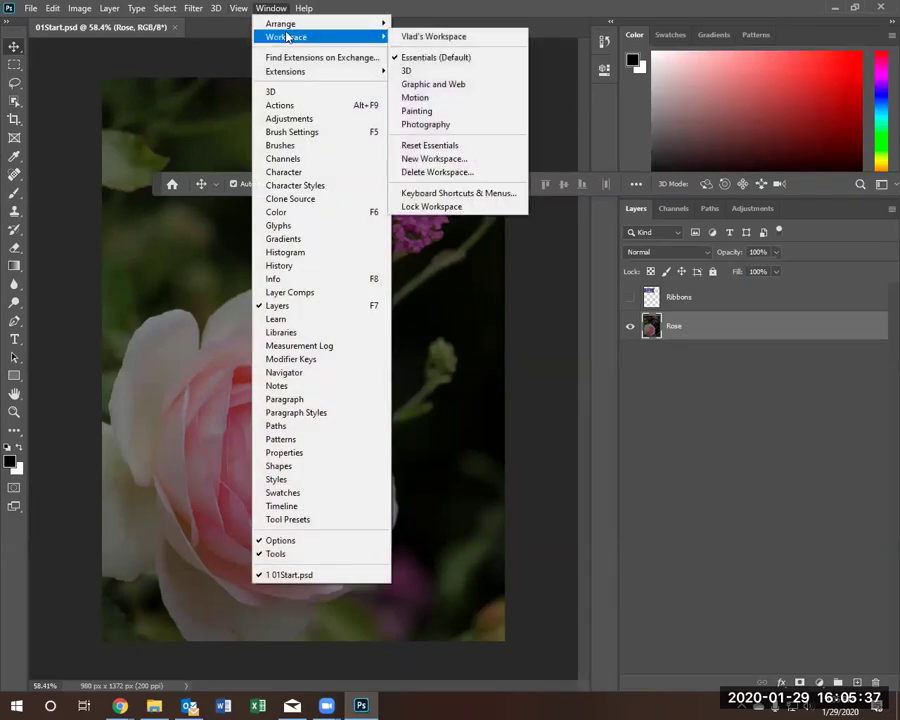
left_click(452, 146)
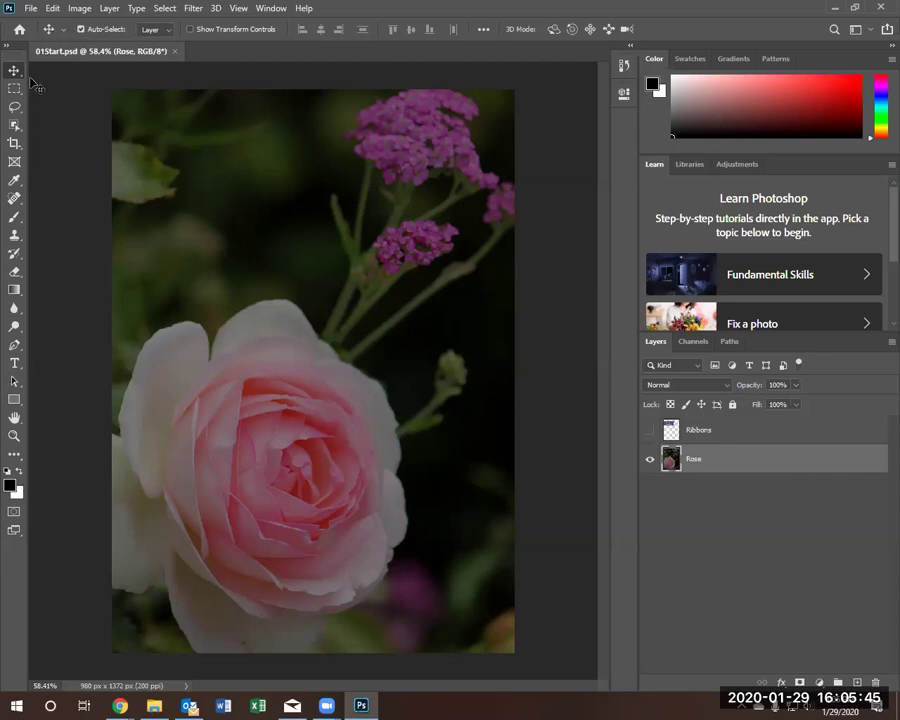
Open the General preferences from the Edit menu
left_click(31, 9)
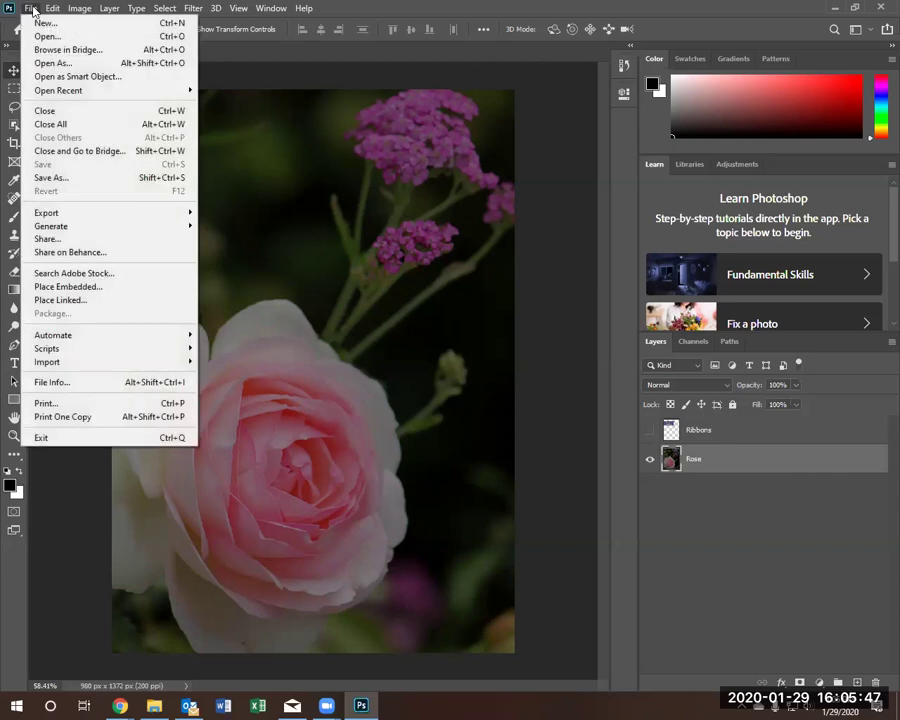
mouse_move(52, 8)
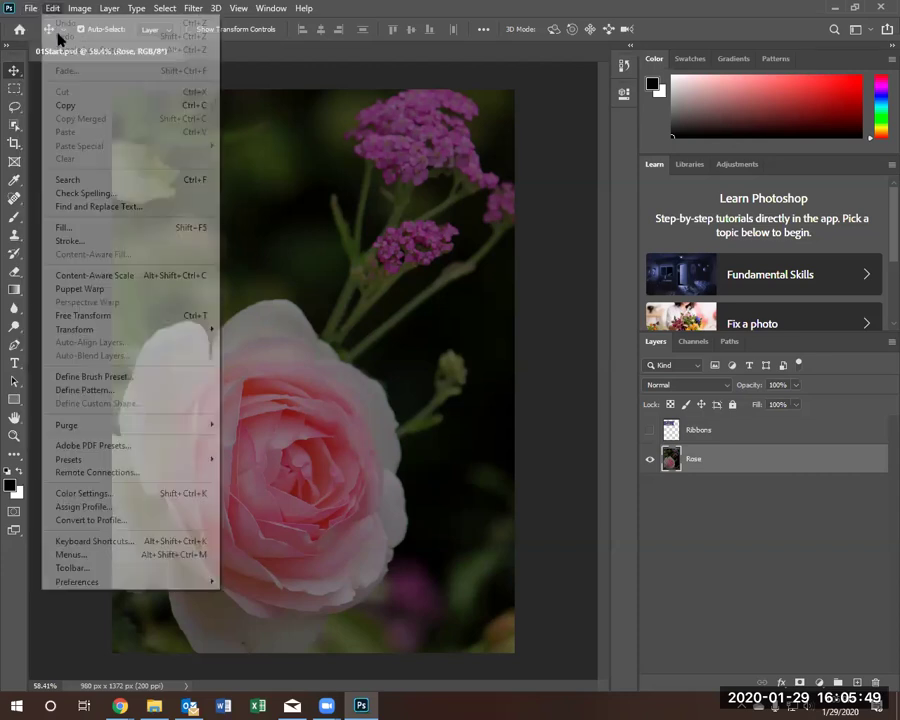
mouse_move(88, 582)
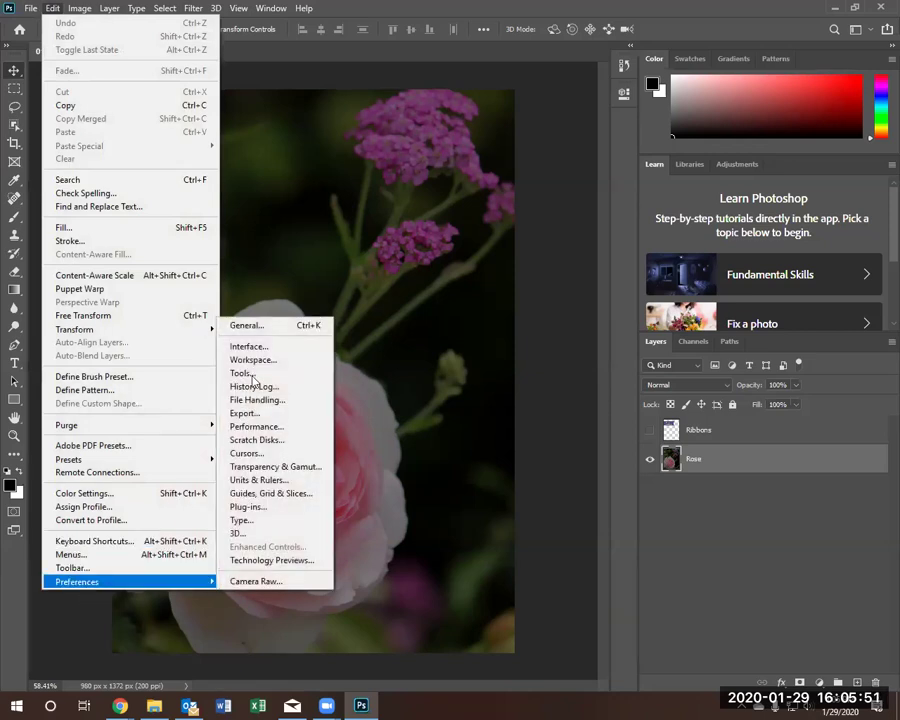
left_click(263, 326)
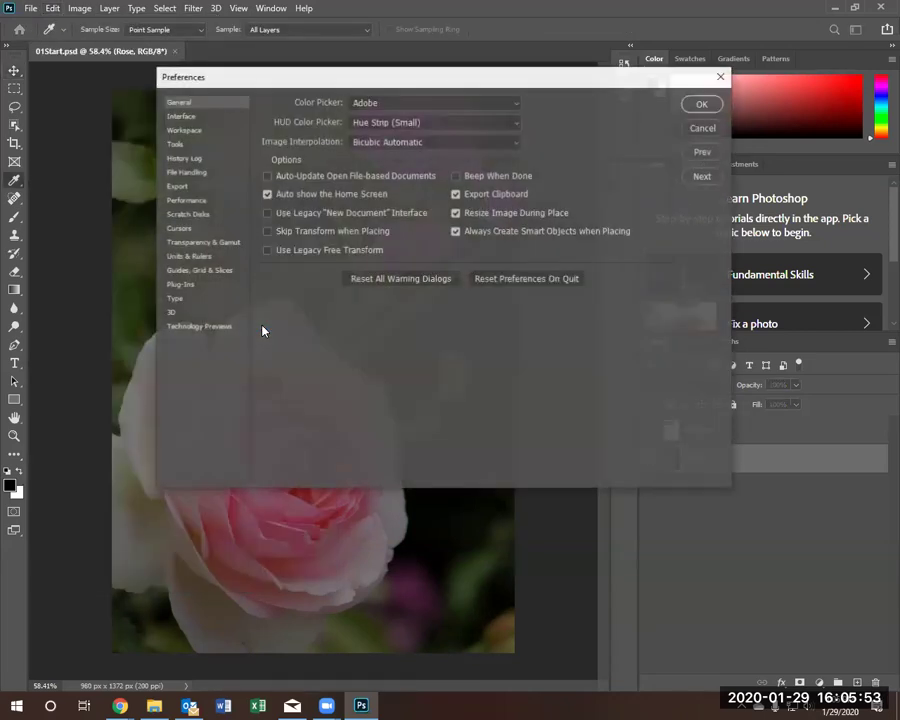
Browse Interface, History Log and Performance preferences, close the dialog, and select the Move tool
left_click(179, 116)
left_click(176, 158)
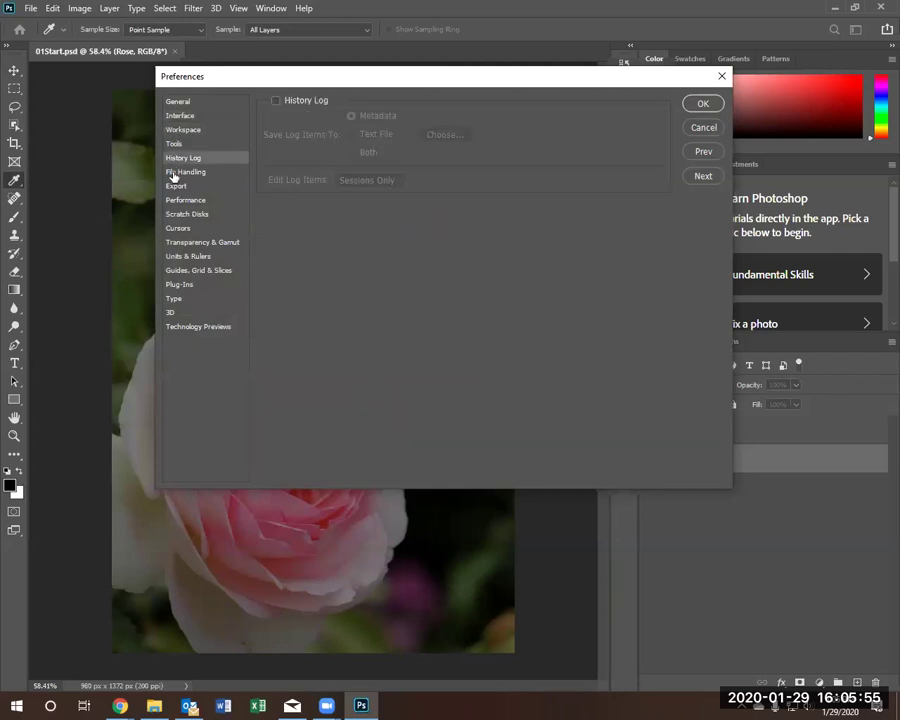
left_click(177, 201)
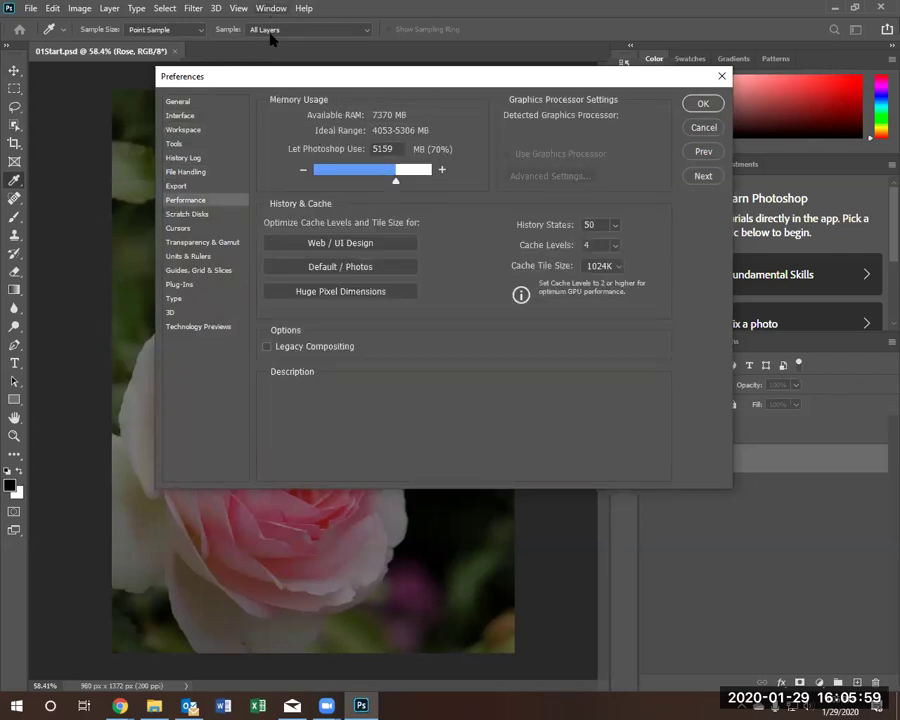
left_click(716, 79)
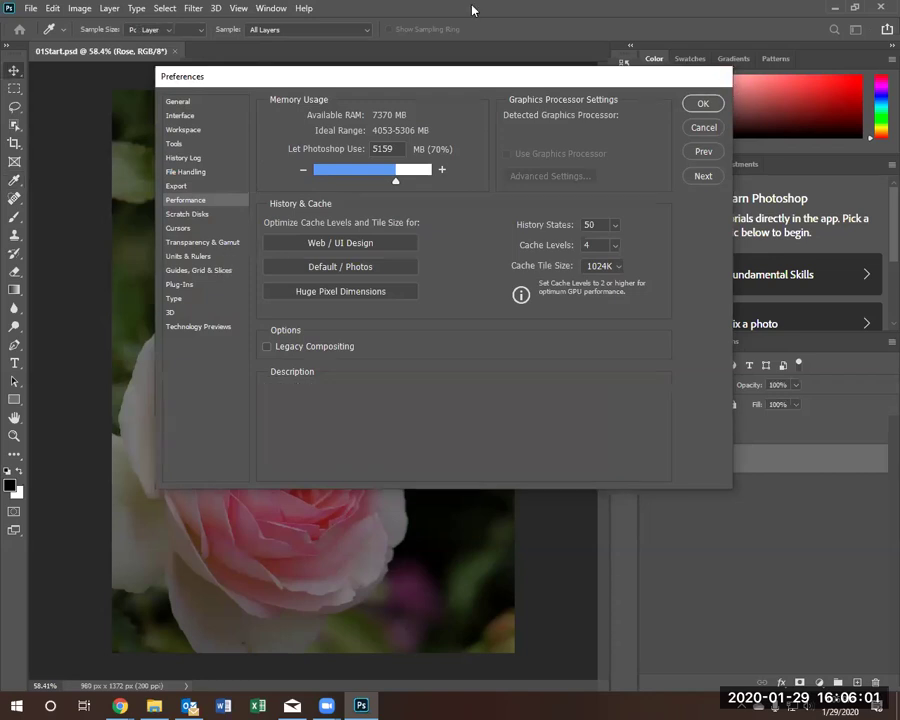
key("v")
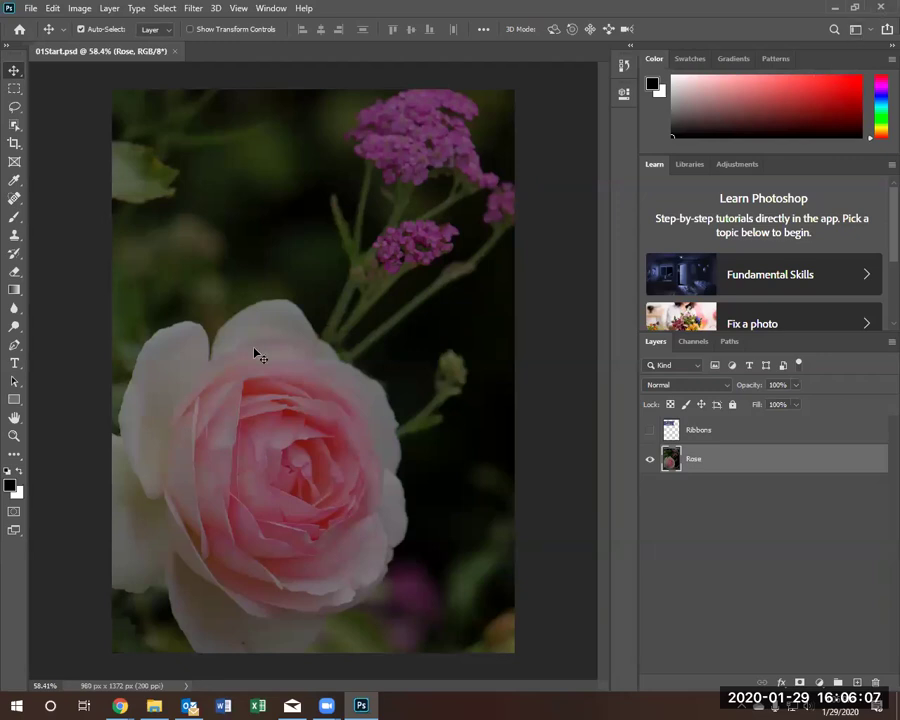
Close the rose document, quit Photoshop with Ctrl+Q, and open the Start menu app list
left_click(878, 9)
key("ctrl+q")
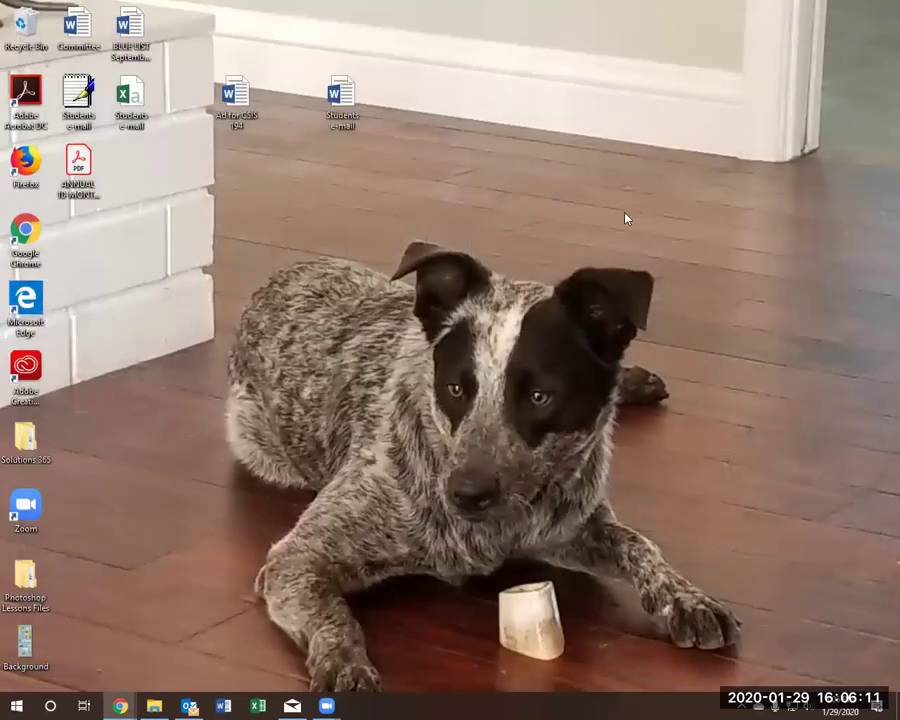
left_click(16, 706)
scroll(137, 442, "down", 3)
scroll(132, 428, "up", 2)
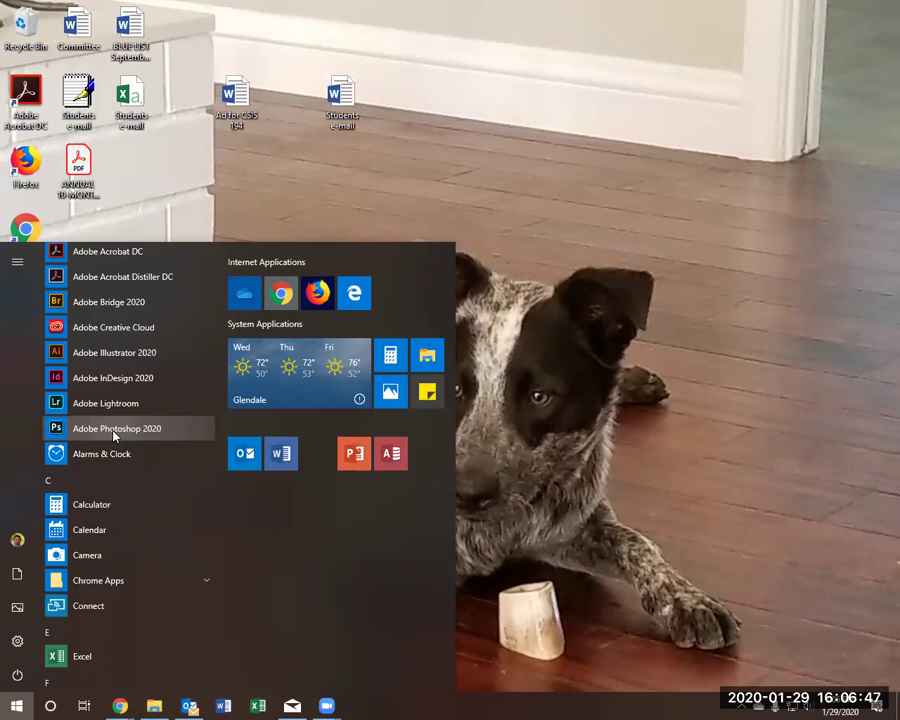
Launch Photoshop 2020 holding Ctrl+Alt+Shift and confirm deleting the settings file
left_click(115, 428, "ctrl+alt+shift")
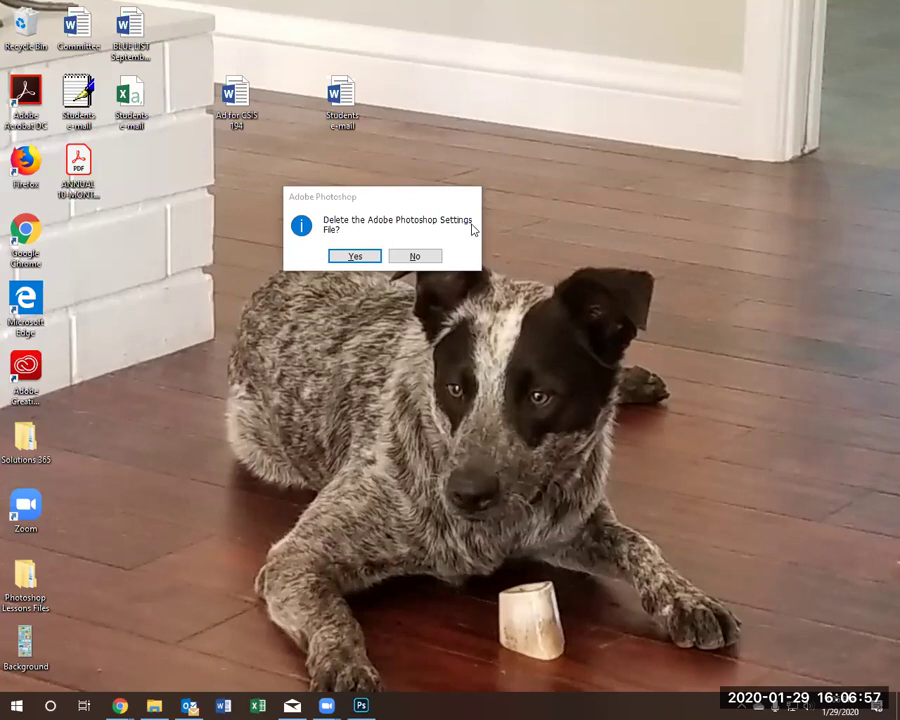
left_click(365, 259)
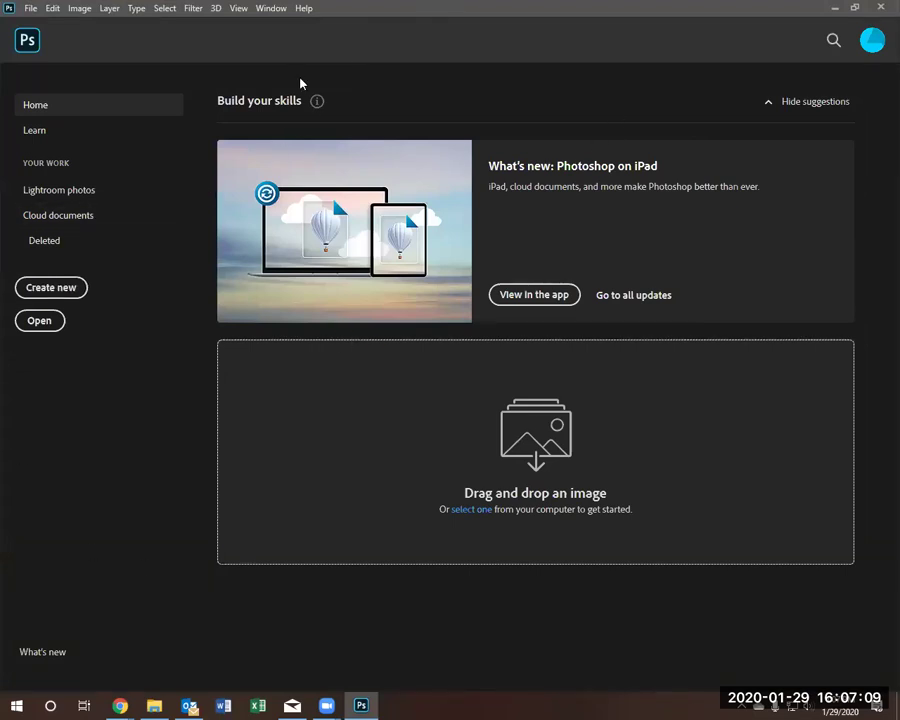
Switch to the saved custom workspace, then open Edit > Preferences and dismiss the menu
left_click(271, 8)
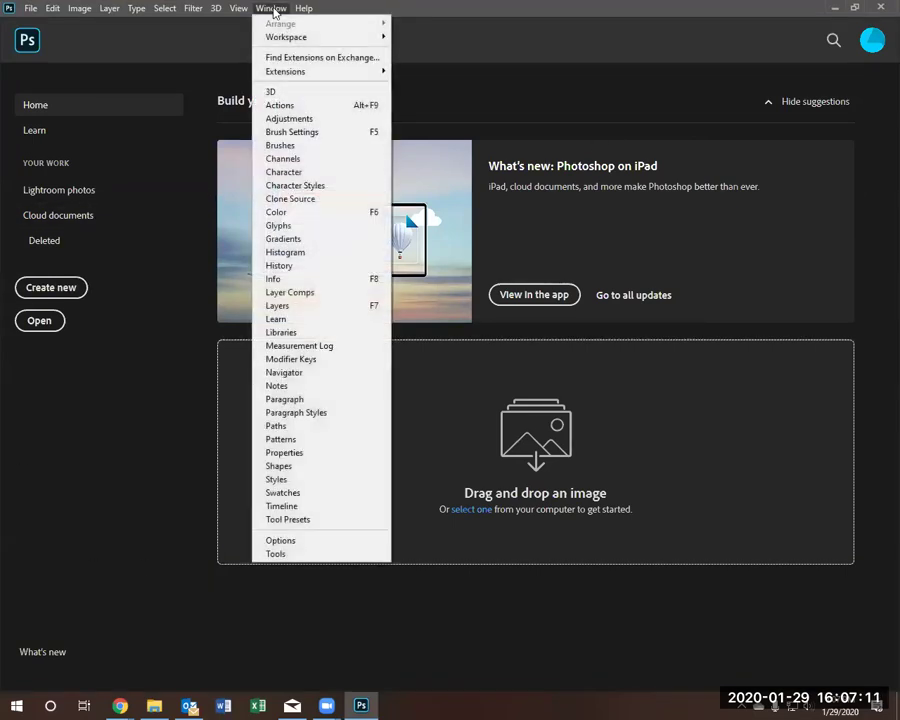
mouse_move(293, 44)
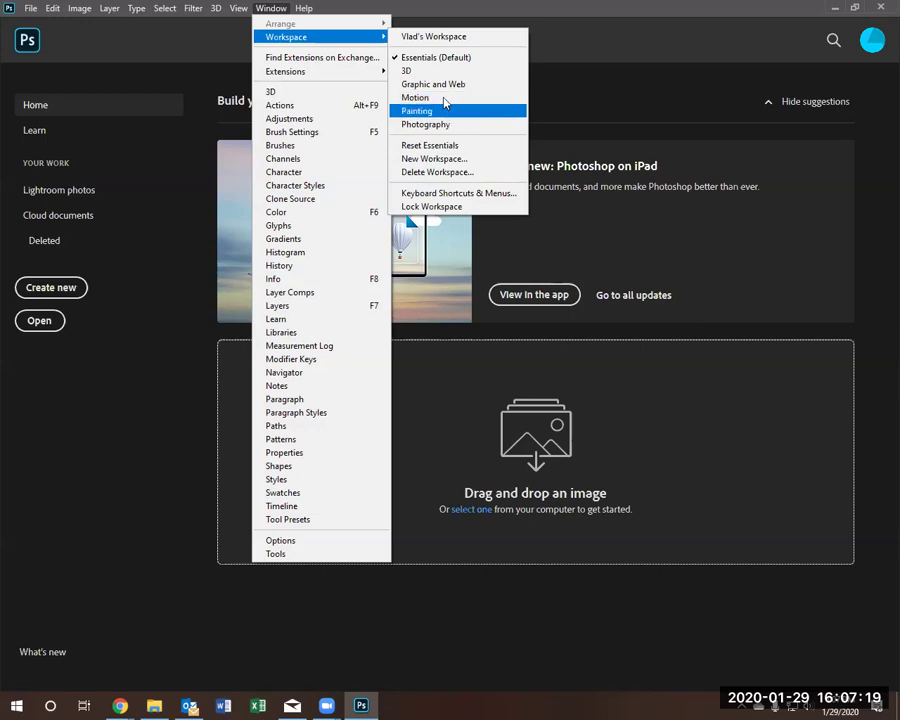
left_click(435, 38)
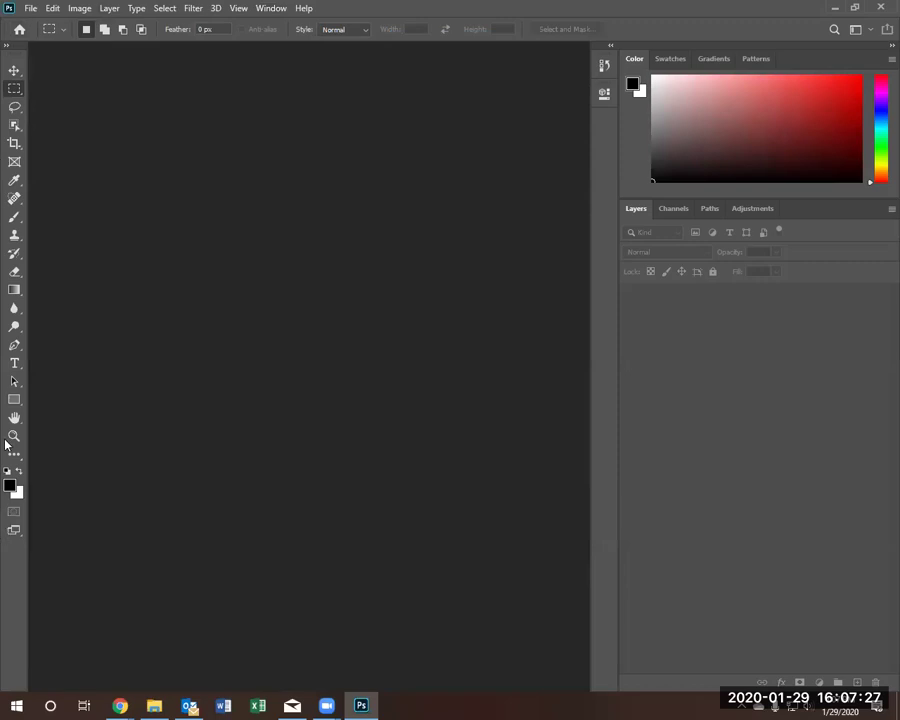
left_click(51, 9)
mouse_move(108, 588)
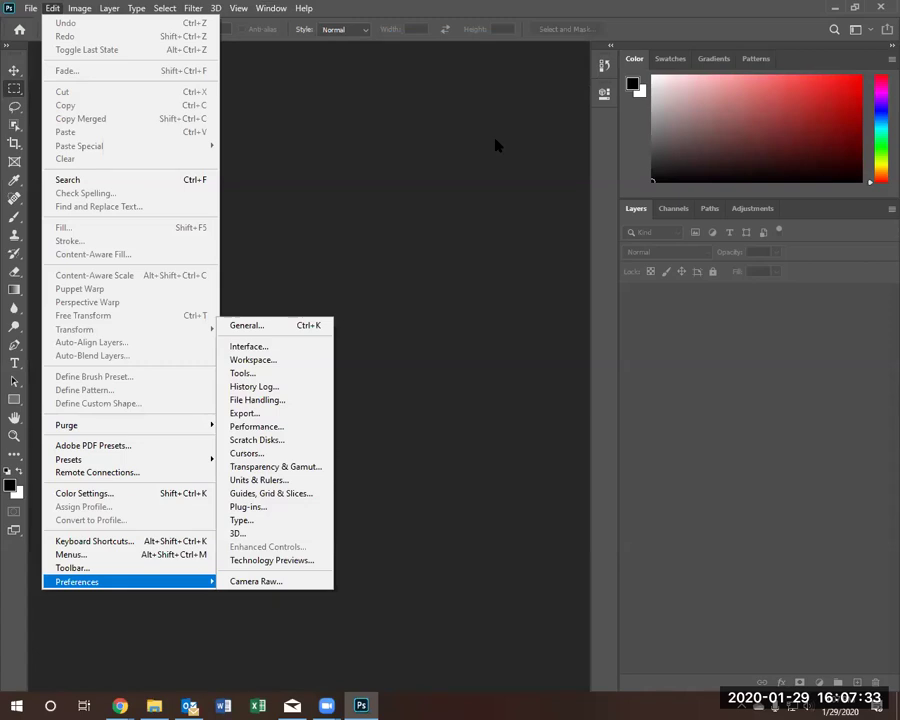
left_click(457, 10)
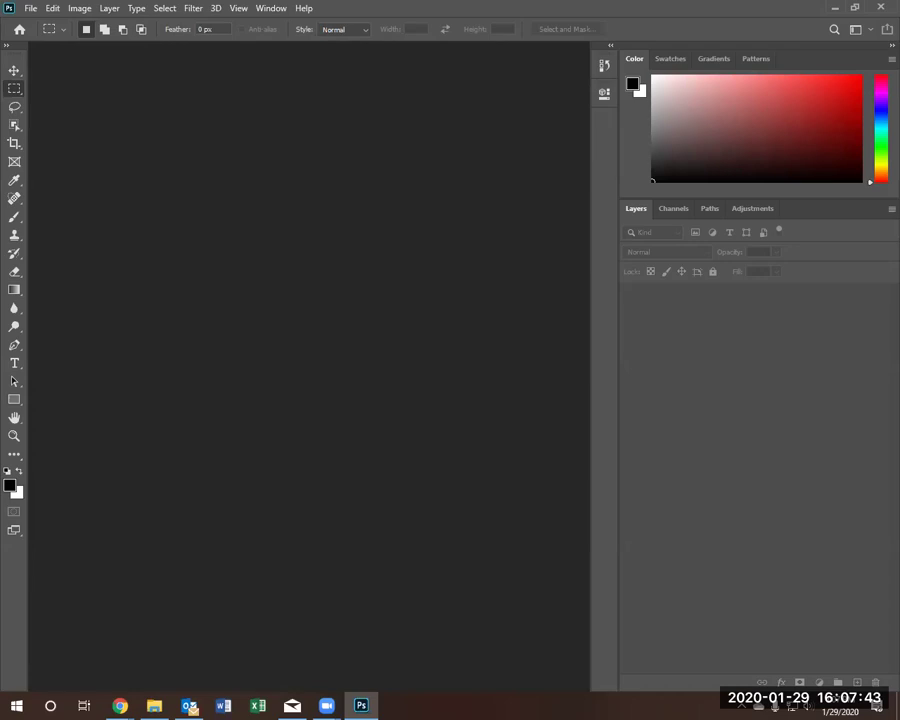
Bring up the File > Open window, switching its cloud documents to list view
left_click(30, 8)
left_click(42, 37)
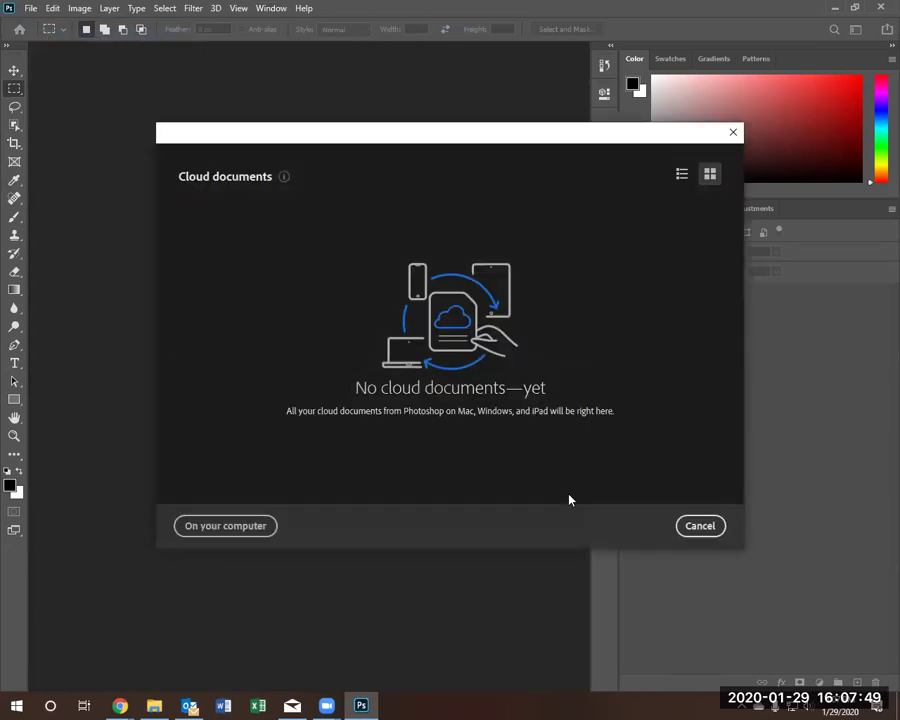
key("Escape")
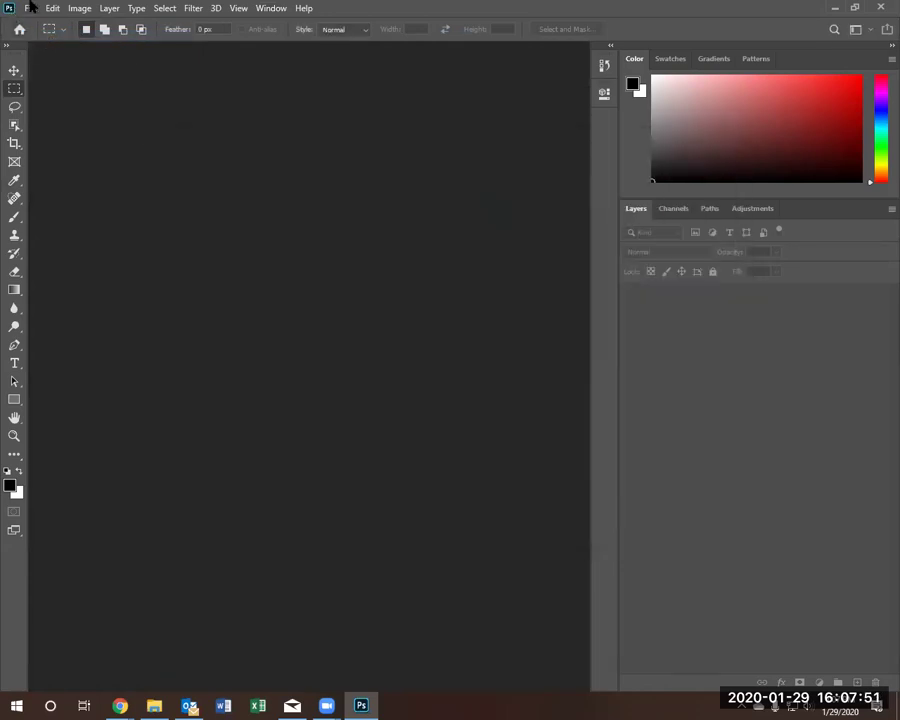
left_click(30, 8)
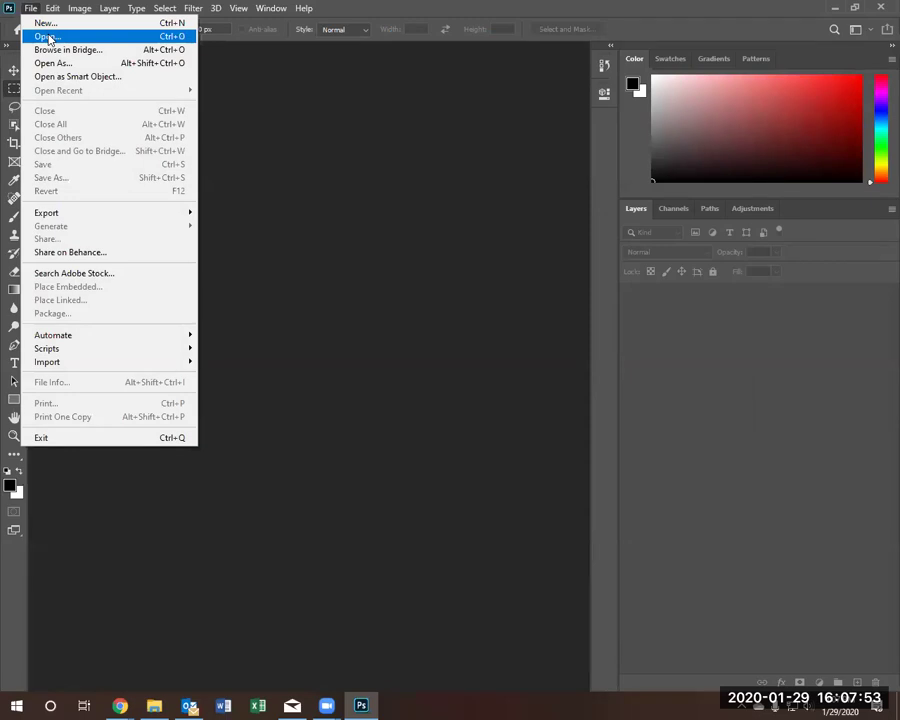
left_click(47, 37)
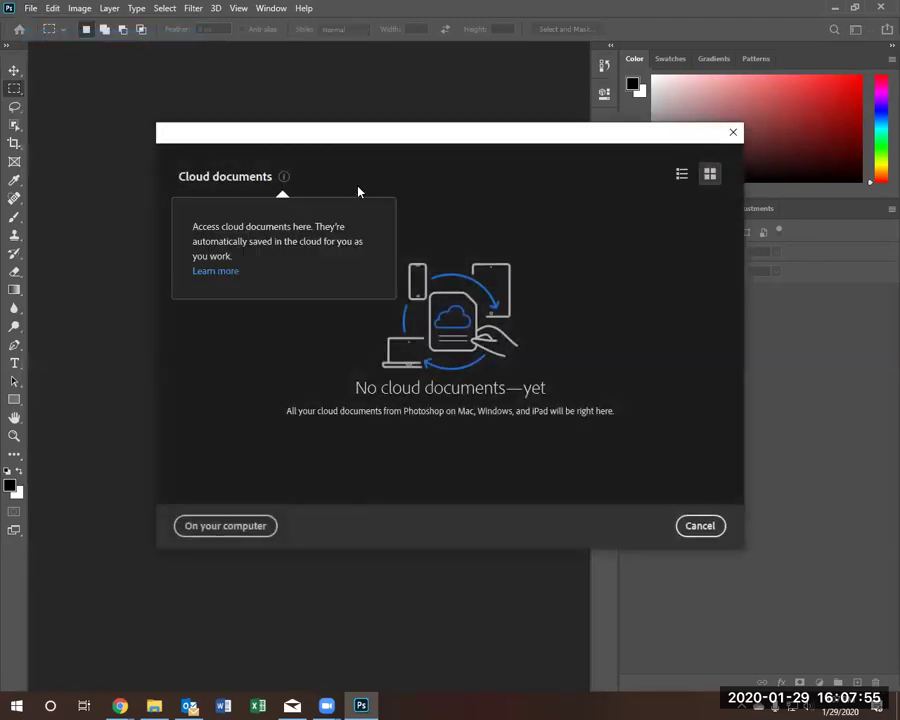
left_click(681, 174)
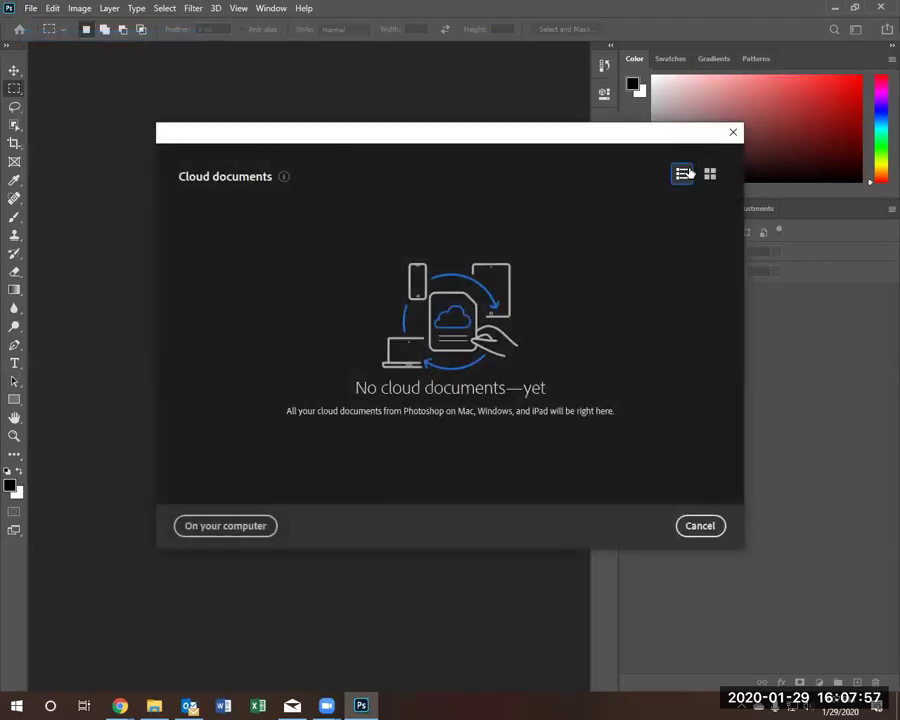
Browse to Desktop > Photoshop Lessons Files > Lesson01 on this computer and open 01Start
left_click(222, 530)
left_click(60, 104)
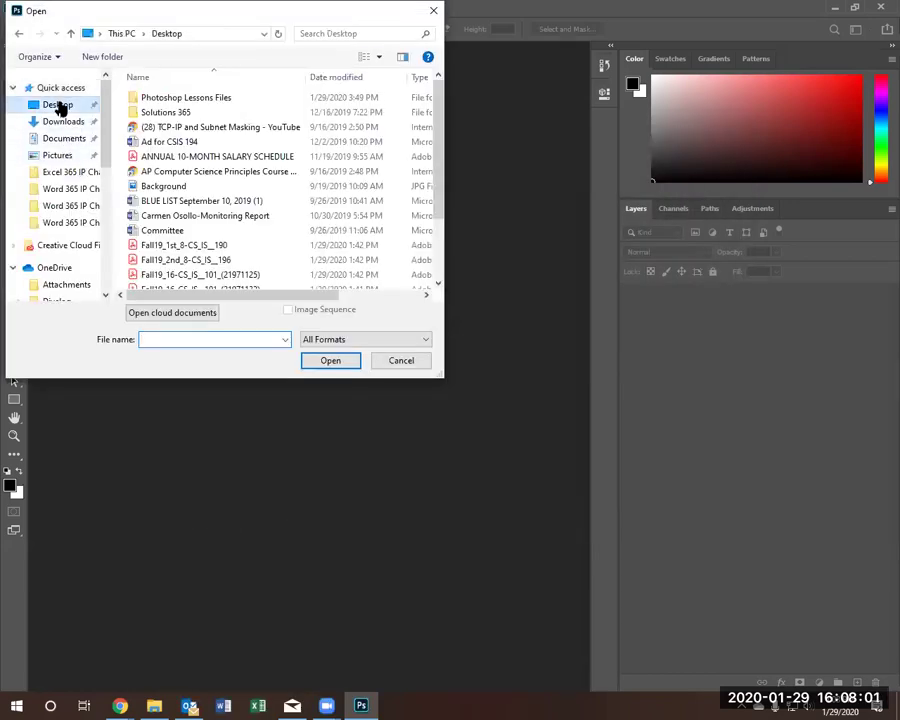
double_click(180, 99)
double_click(167, 99)
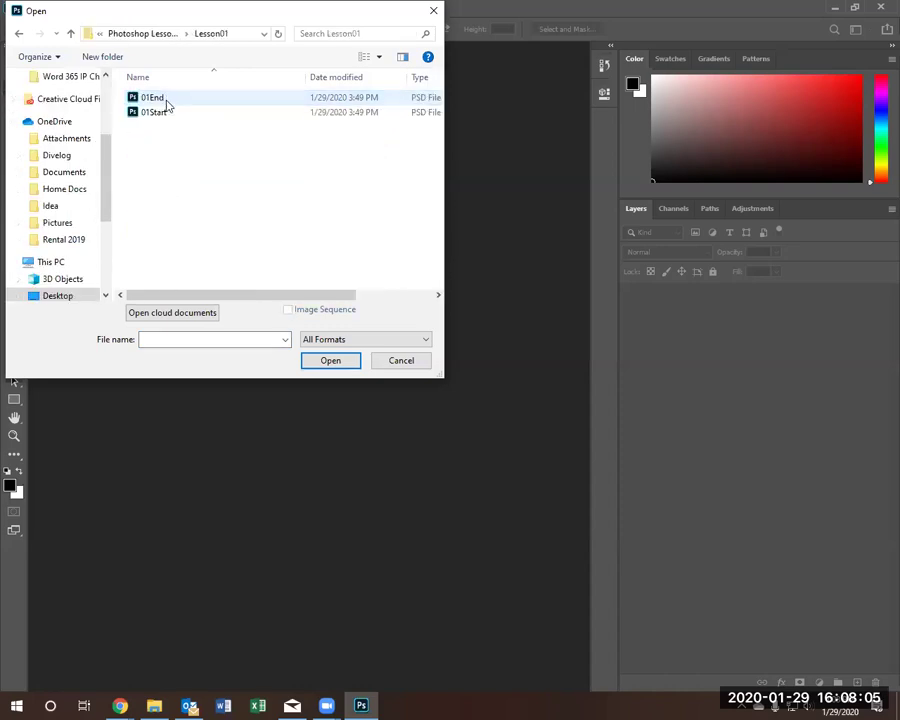
left_click(160, 115)
double_click(160, 113)
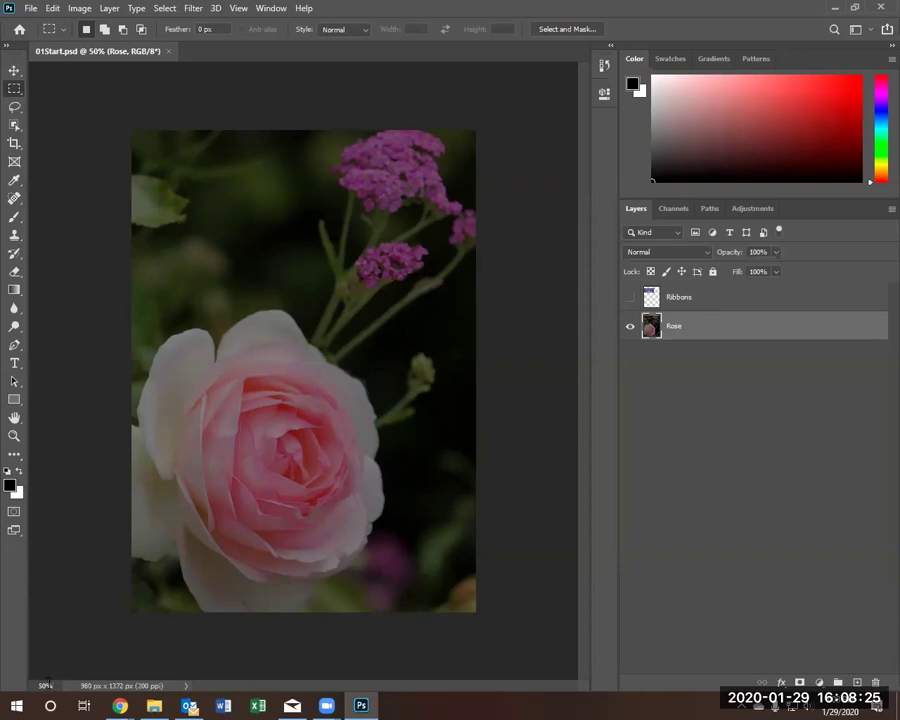
Cycle the status bar info from Document Sizes to Document Profile (Adobe RGB (1998)) and back to sizes, 3.85M/7.67M
left_click(185, 686)
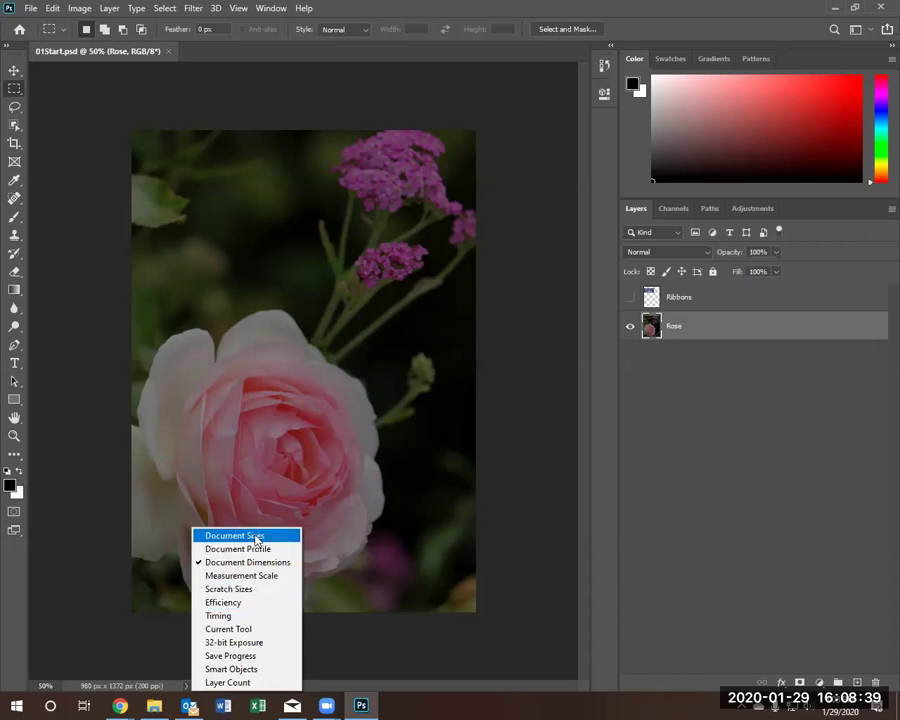
left_click(254, 537)
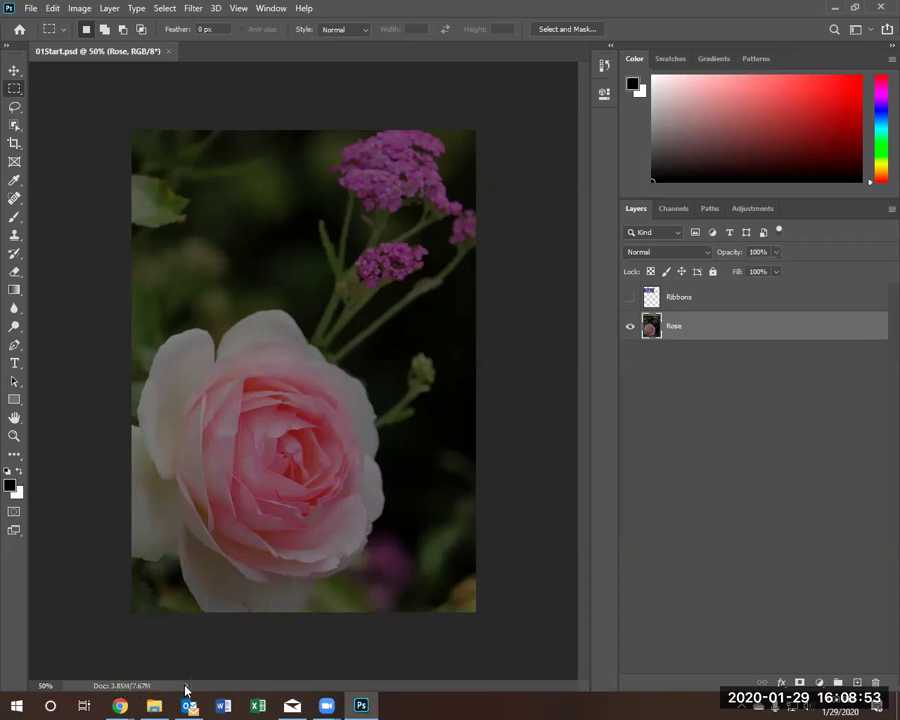
left_click(185, 688)
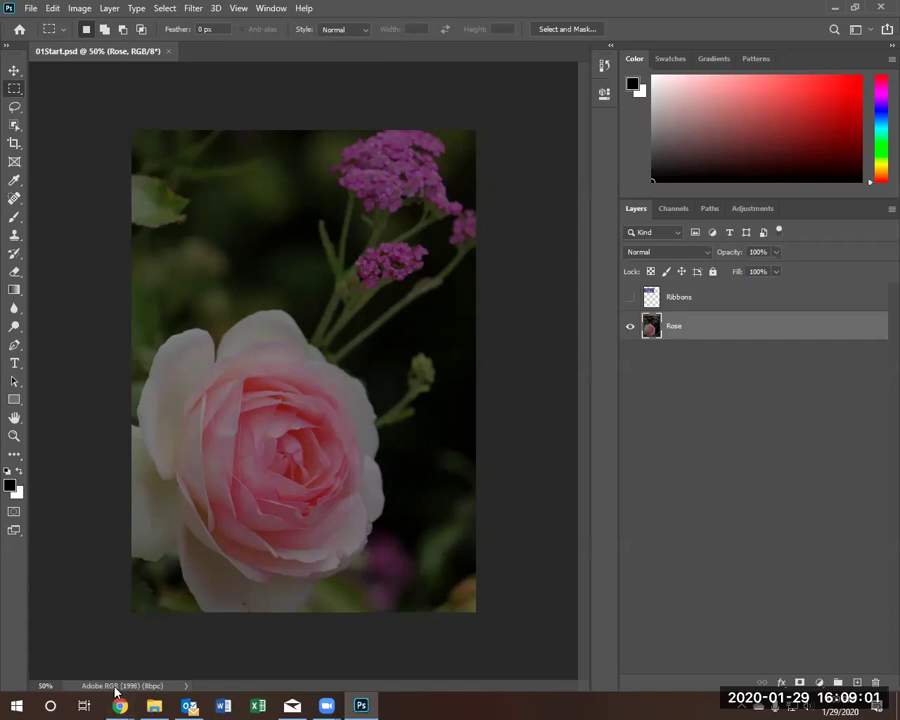
left_click(185, 686)
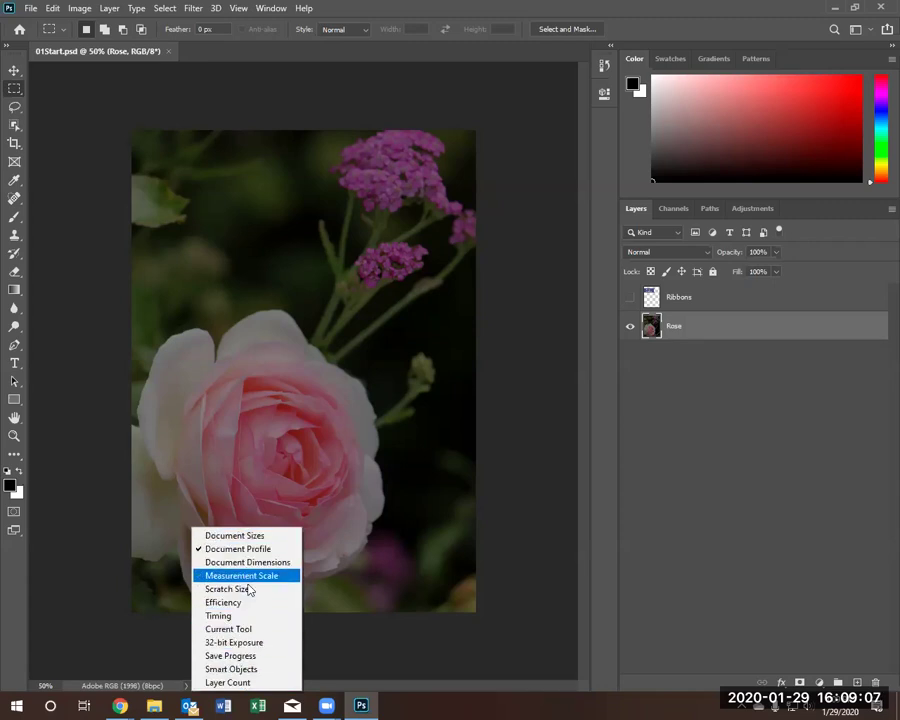
left_click(243, 536)
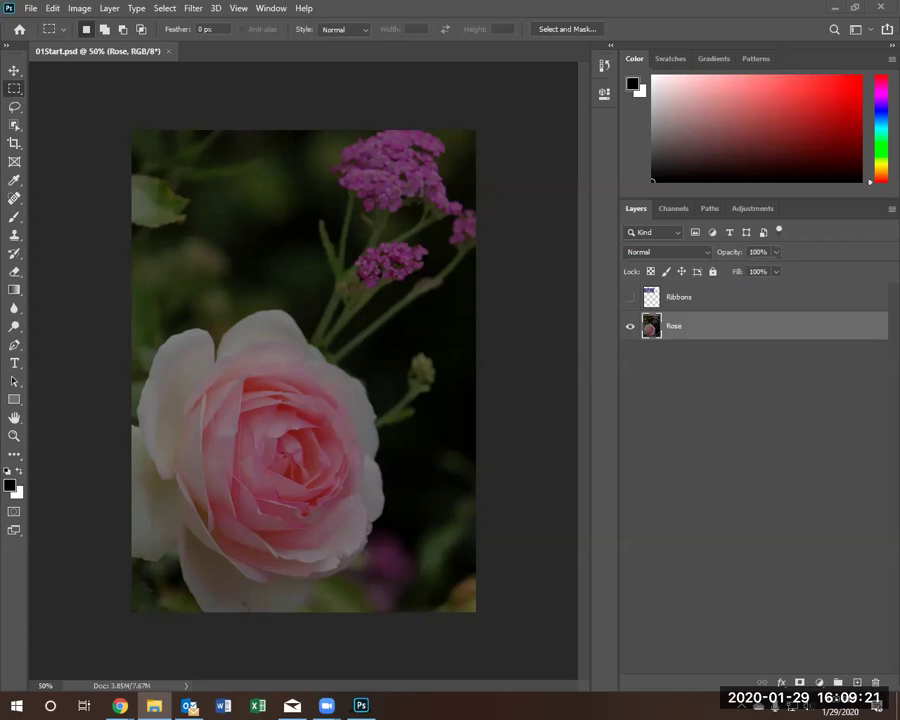
Check the two roughly 7.7 MB PSD files in the Lesson01 folder, then return to Photoshop
key("alt+Tab")
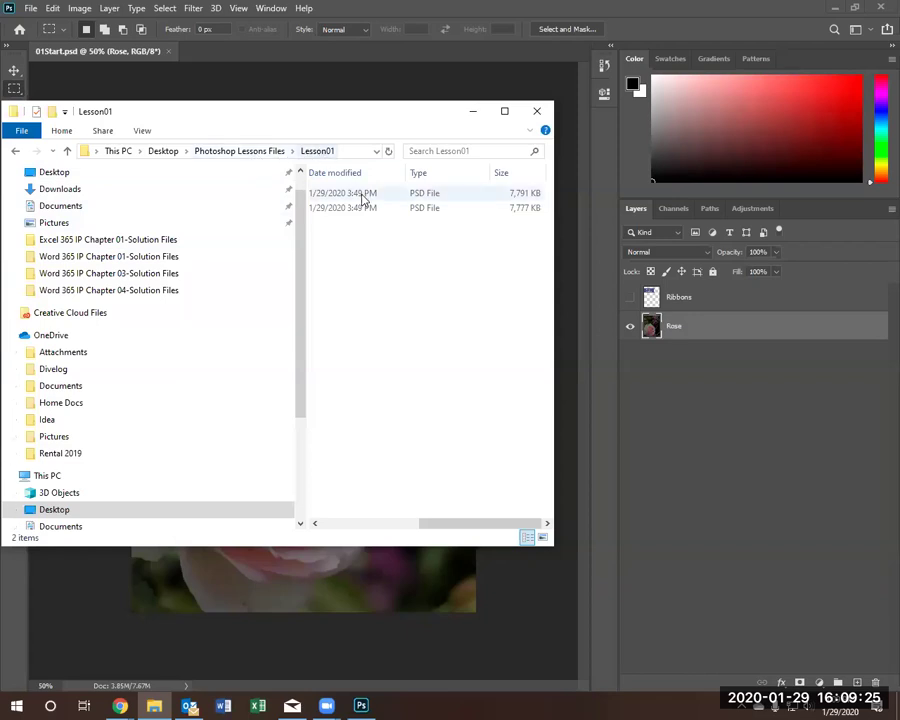
left_click_drag(480, 526, 538, 538)
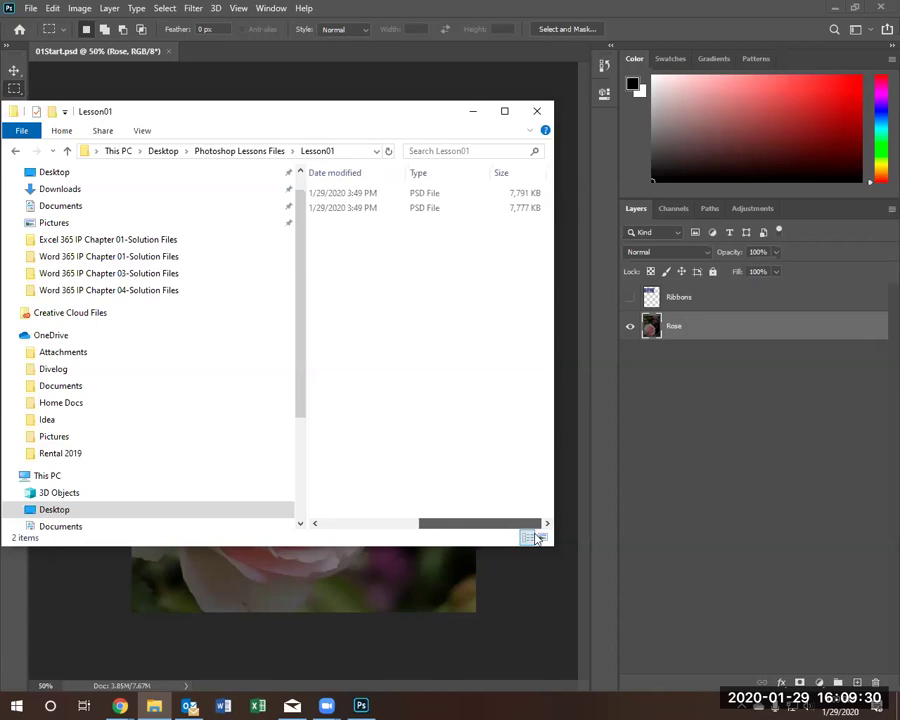
left_click(141, 688)
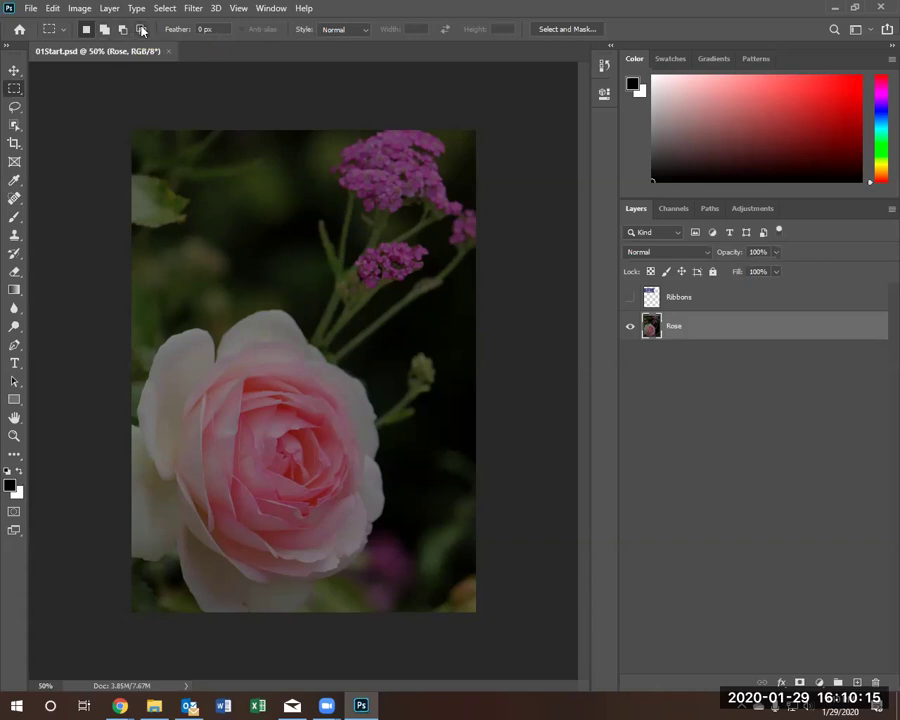
left_click(18, 32)
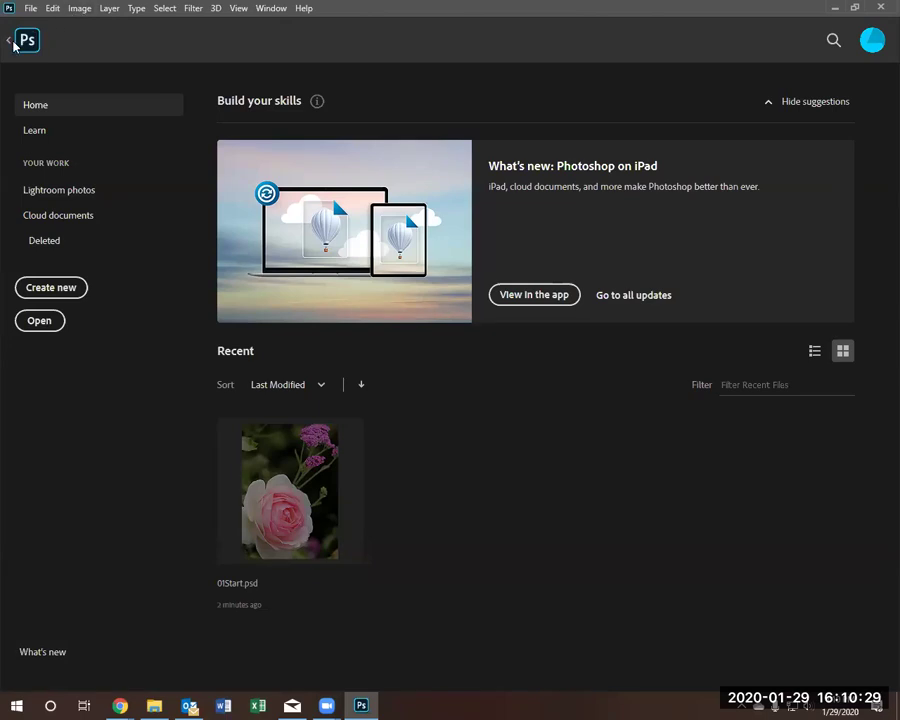
left_click(6, 44)
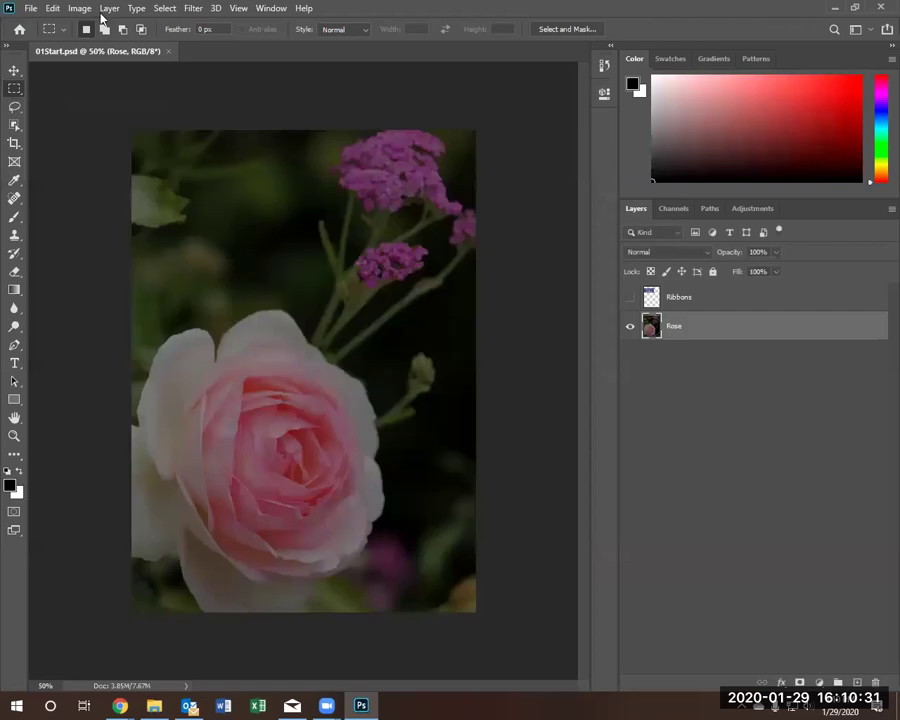